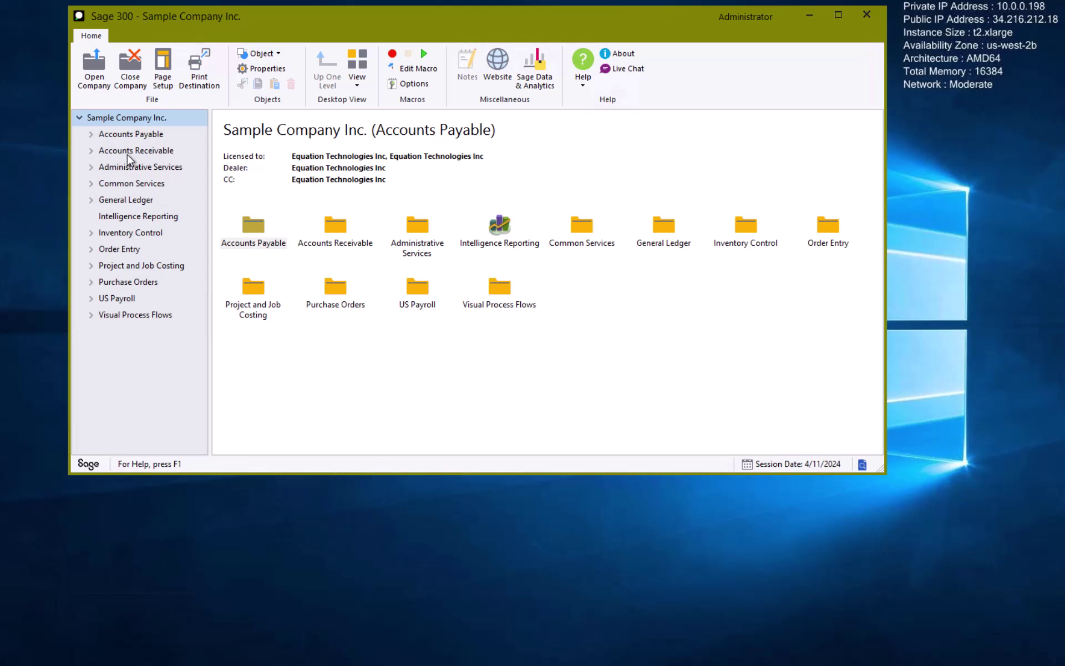
- Expand Accounts Payable in the tree and open the A/P Transactions folder
{"action": "left_click", "coordinate": [91, 133]}
{"action": "left_click", "coordinate": [146, 213]}
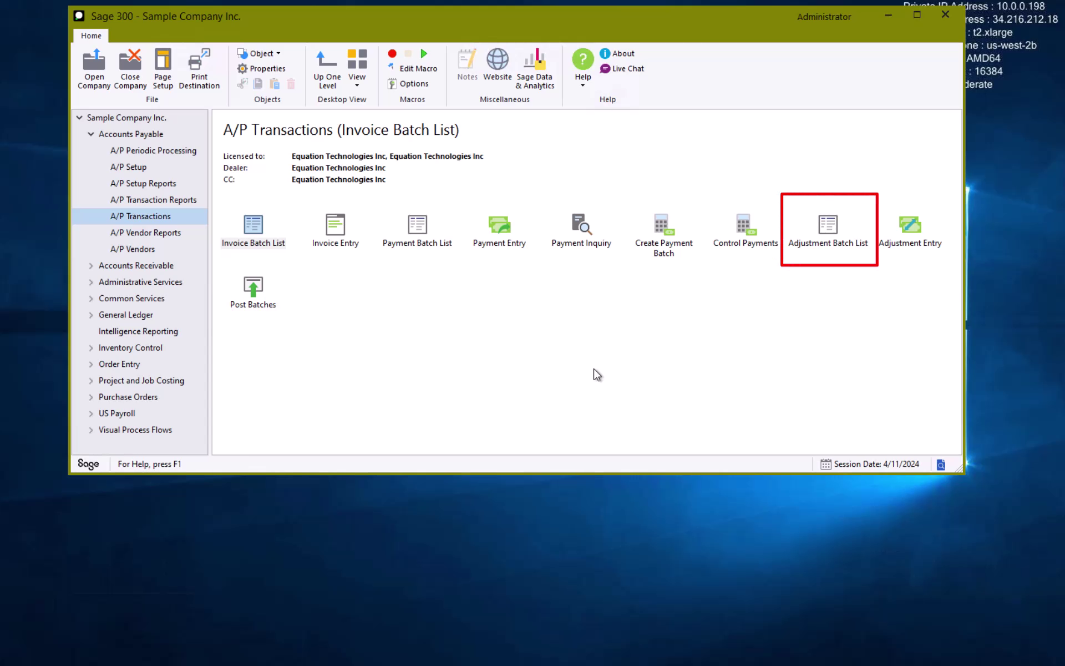
- From the Adjustment Batch List, create new batch 2 dated 04/11/2024, review batch 1, then close
{"action": "double_click", "coordinate": [815, 244]}
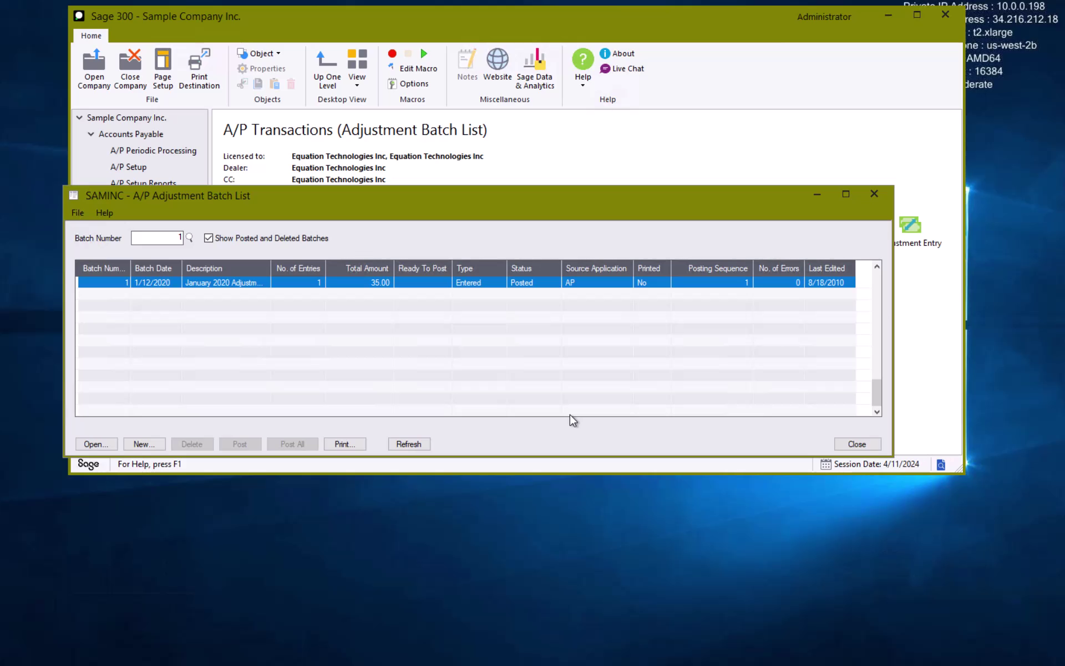
{"action": "left_click", "coordinate": [147, 444]}
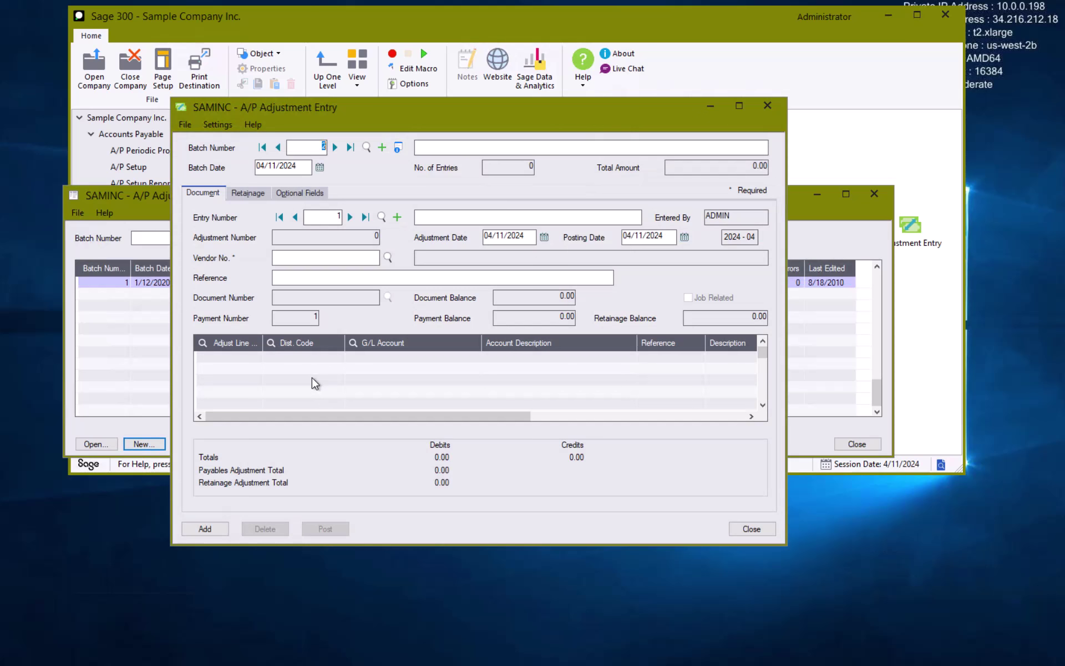
{"action": "key", "text": "Escape"}
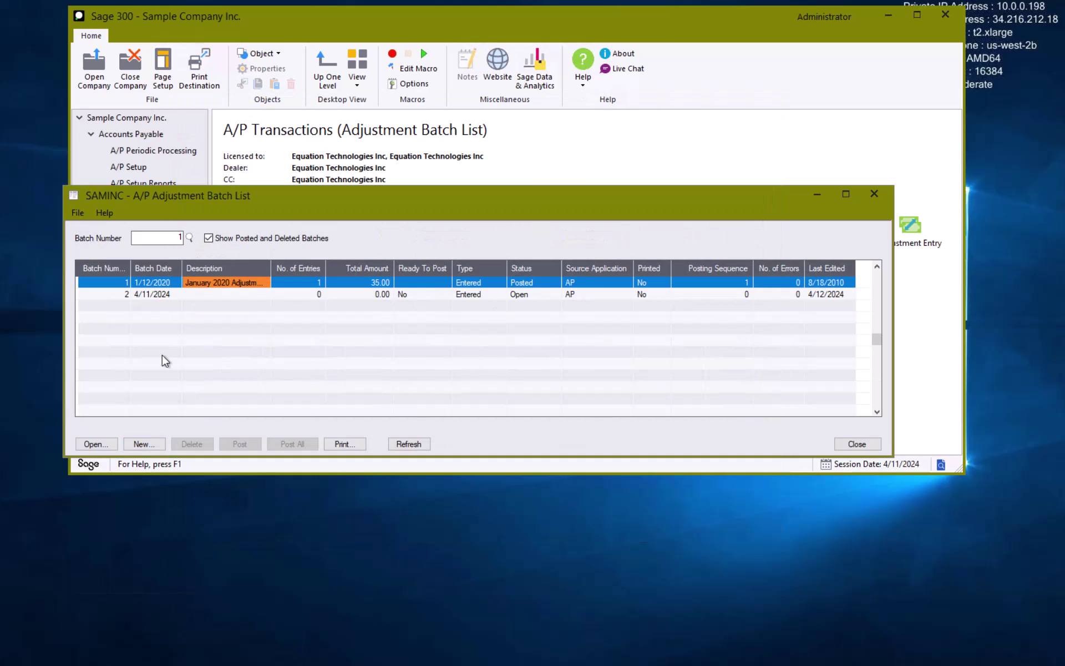
{"action": "left_click", "coordinate": [97, 444]}
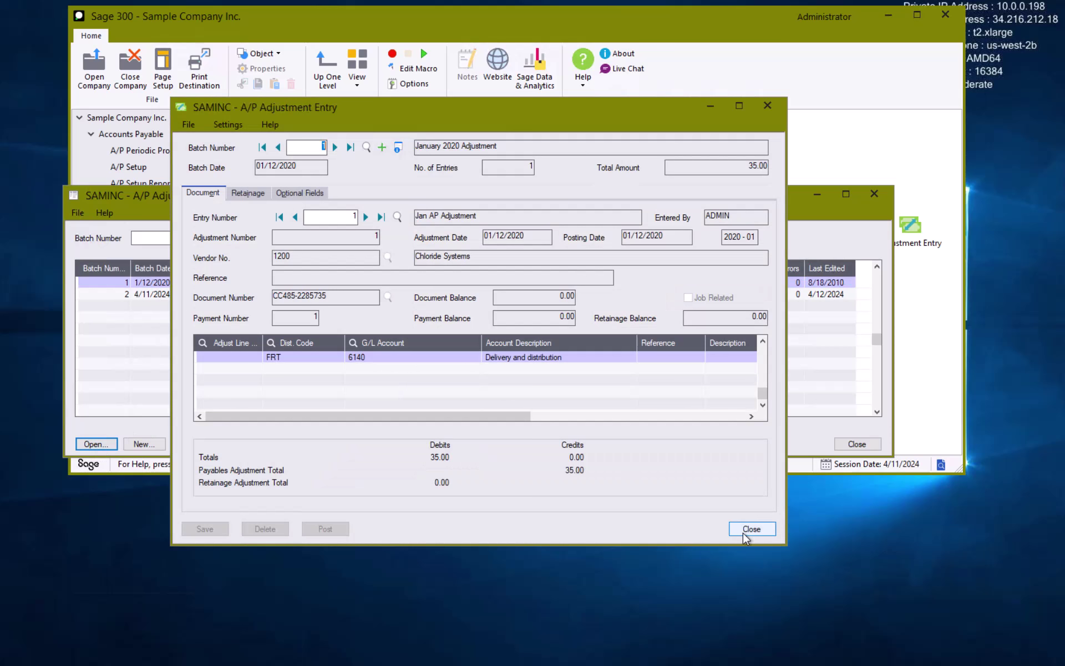
{"action": "left_click", "coordinate": [750, 529]}
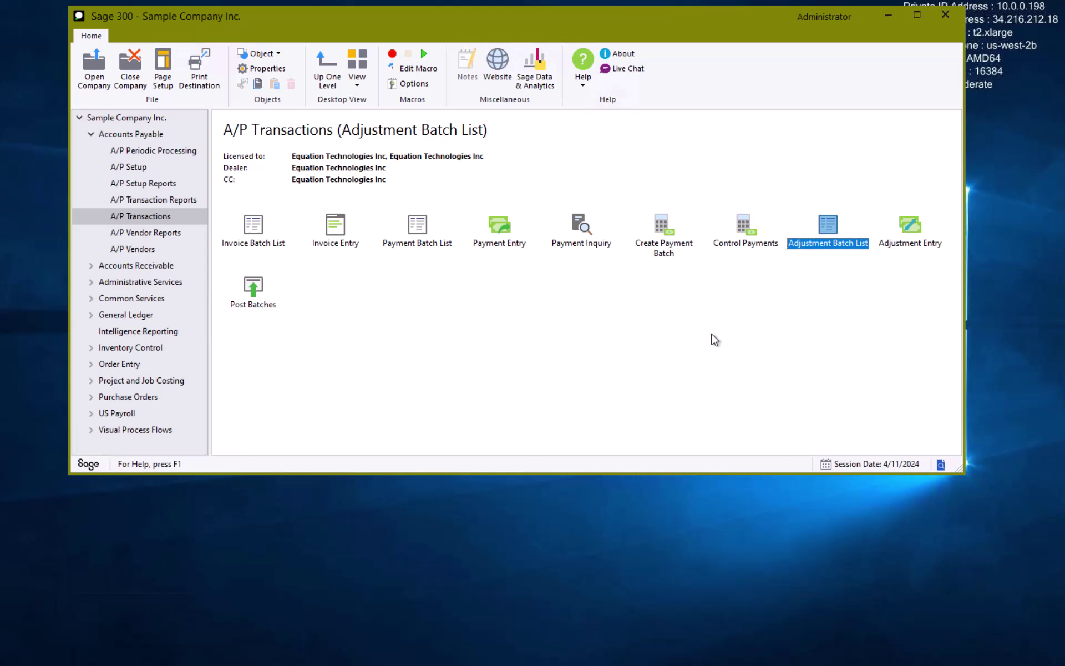
- Open A/P Adjustment Entry, load batch 2, and check it in the batch Finder
{"action": "left_click", "coordinate": [897, 231]}
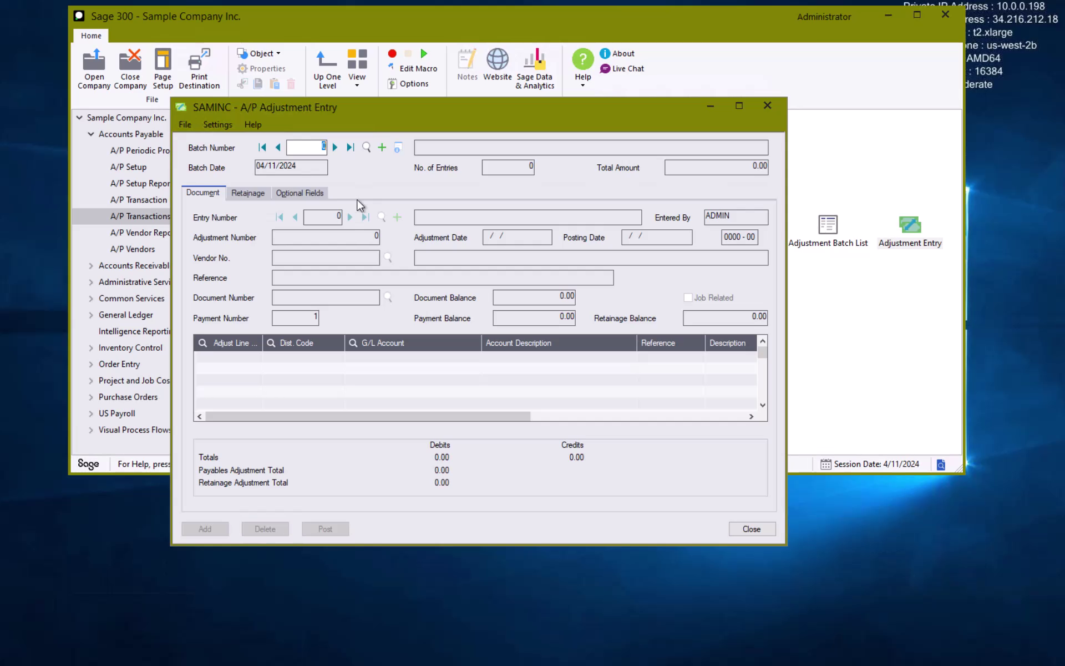
{"action": "left_click", "coordinate": [335, 147]}
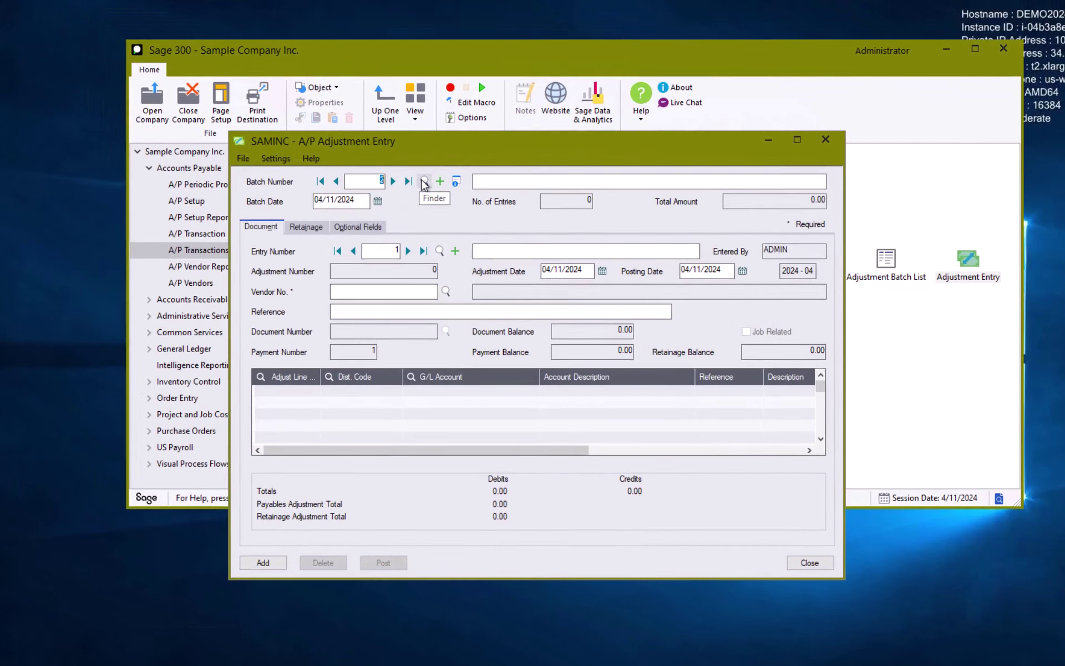
{"action": "left_click", "coordinate": [424, 182]}
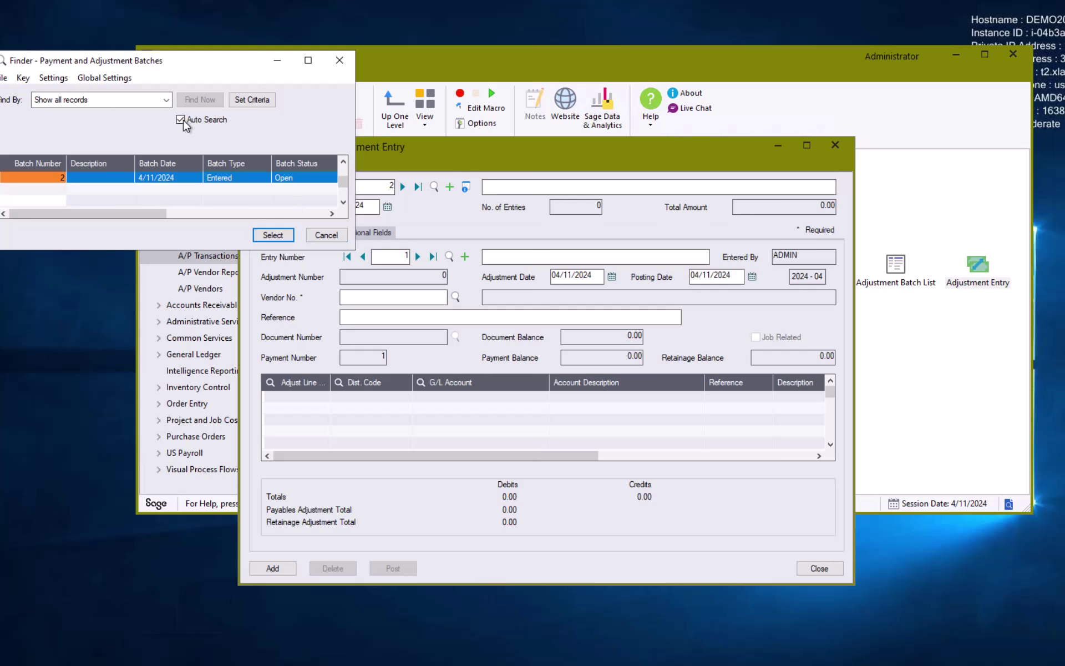
- Dismiss the batch Finder and give entry 1 the description 'Demo Entry'
{"action": "left_click", "coordinate": [344, 236]}
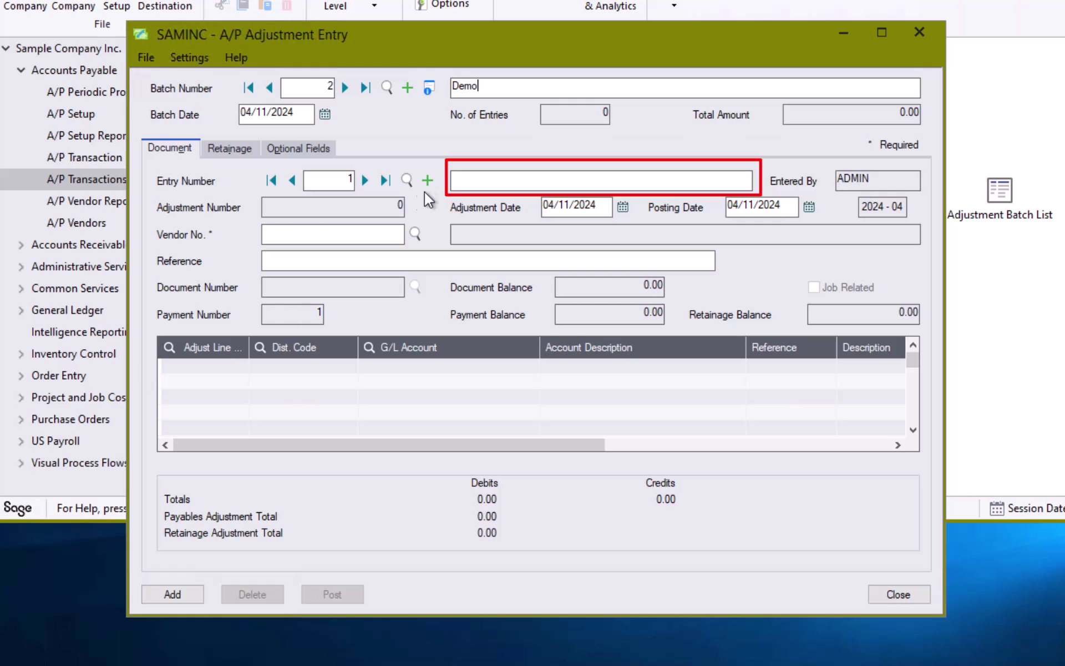
{"action": "left_click", "coordinate": [461, 178]}
{"action": "type", "text": "Demo Entry"}
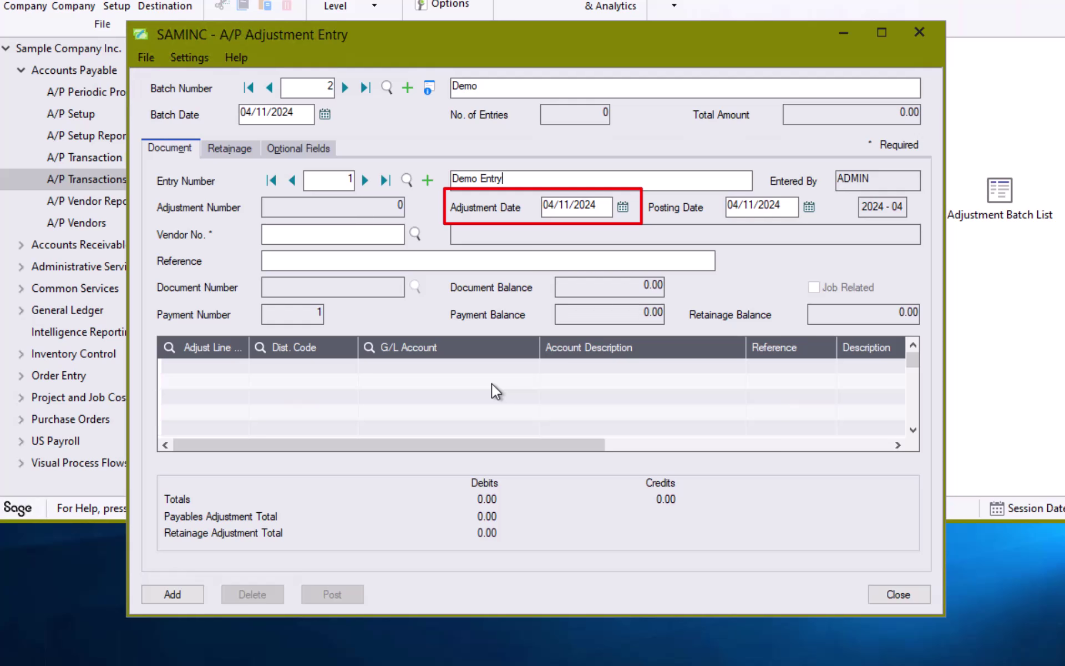
- Set adjustment date 03/31/2024 and posting date to today, 04/12/2024
{"action": "left_click", "coordinate": [622, 207]}
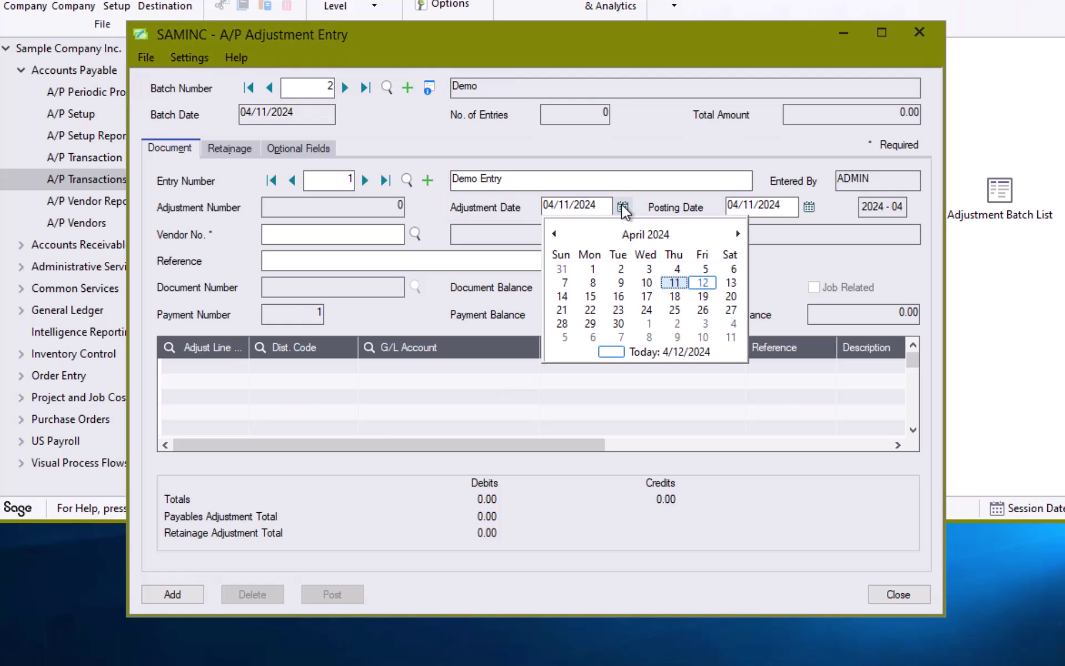
{"action": "left_click", "coordinate": [562, 269]}
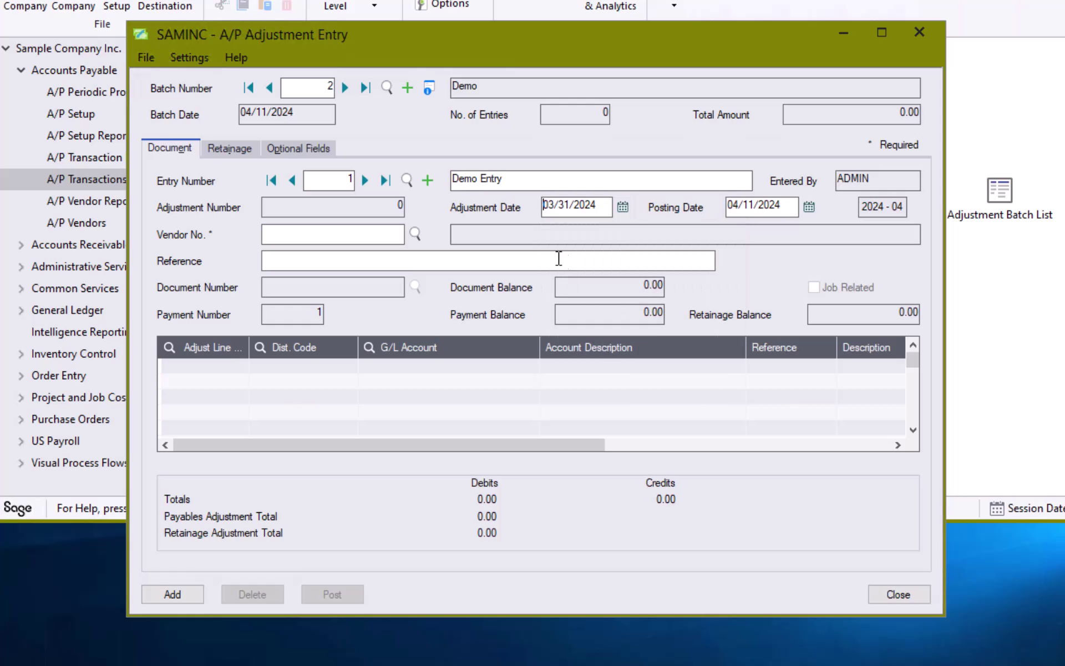
{"action": "key", "text": "Tab"}
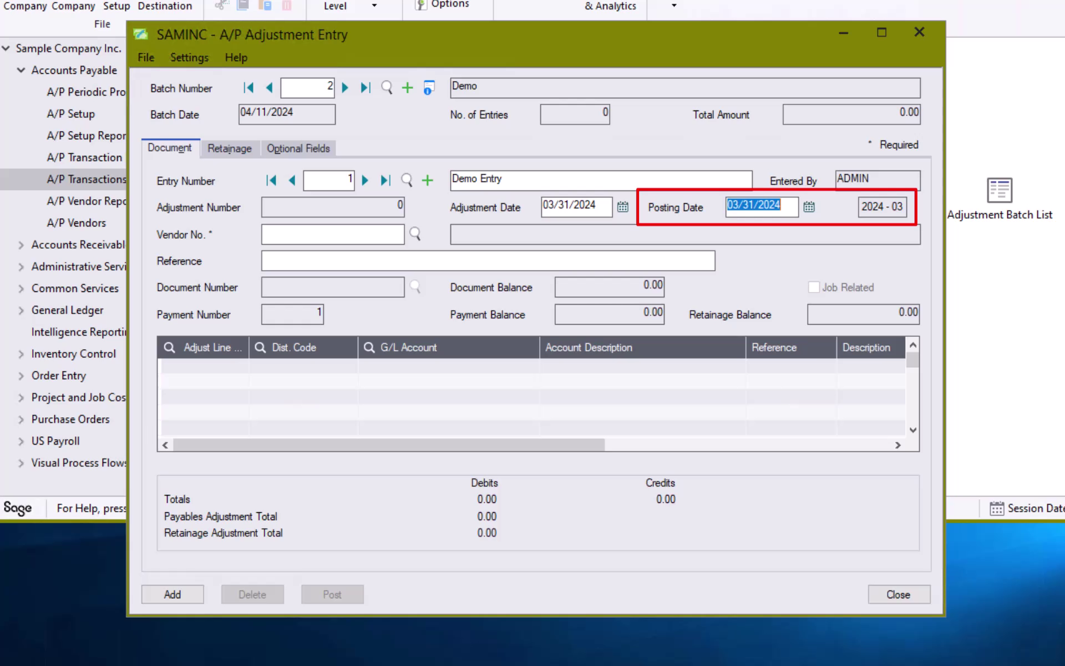
{"action": "left_click", "coordinate": [809, 208]}
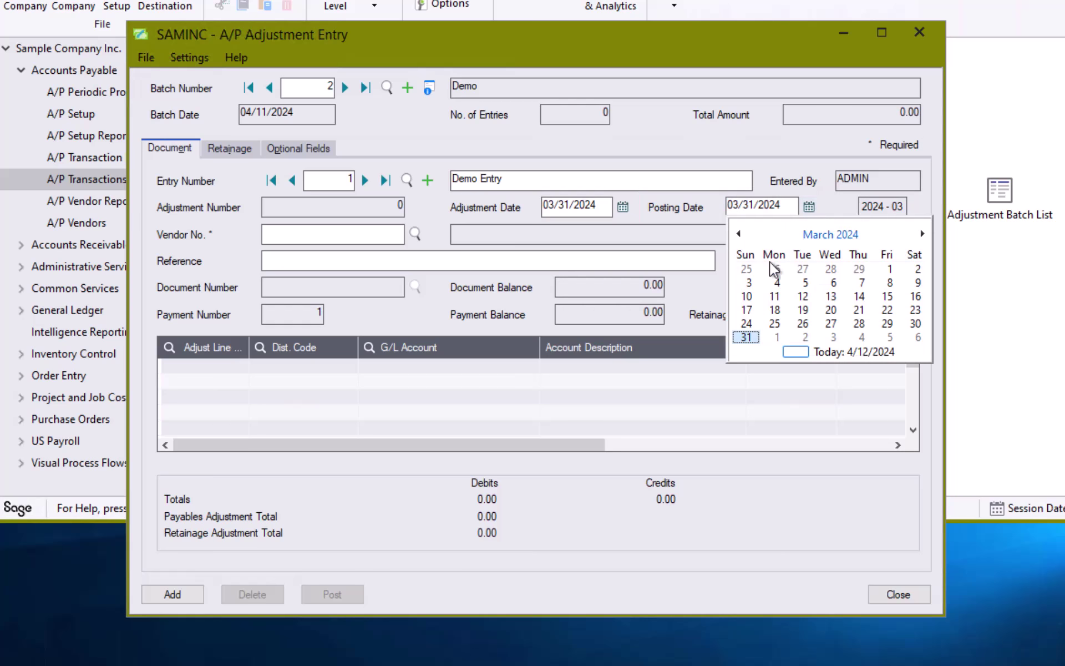
{"action": "left_click", "coordinate": [829, 355]}
{"action": "left_click", "coordinate": [264, 233]}
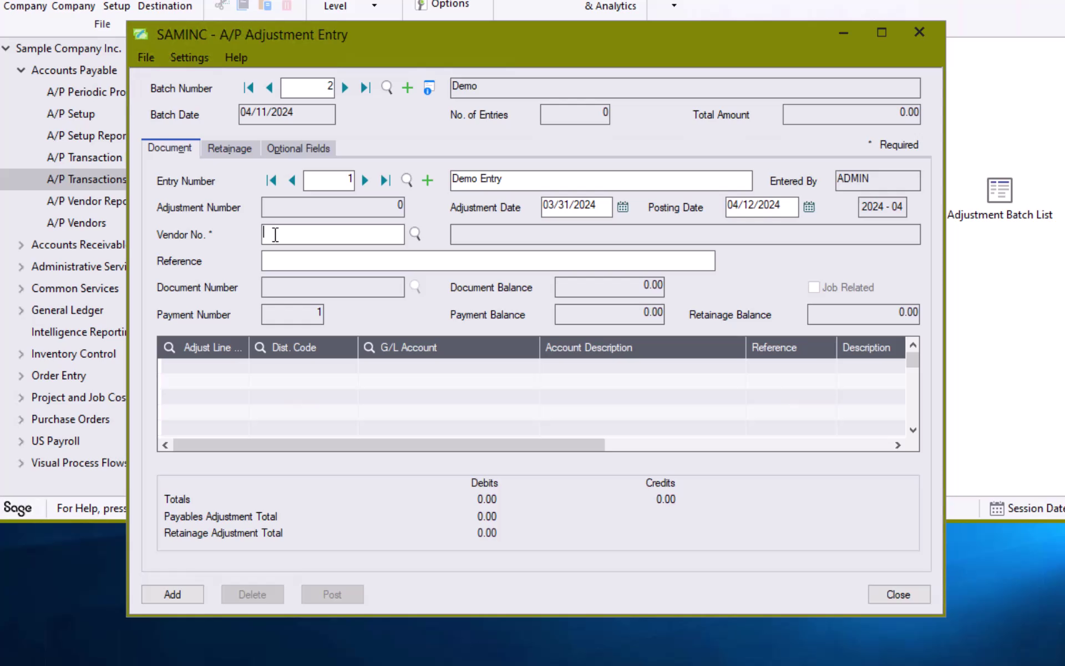
- Select vendor 1450, Intercontinental Electronics, and pick invoice IN7845 as the document
{"action": "left_click", "coordinate": [415, 234]}
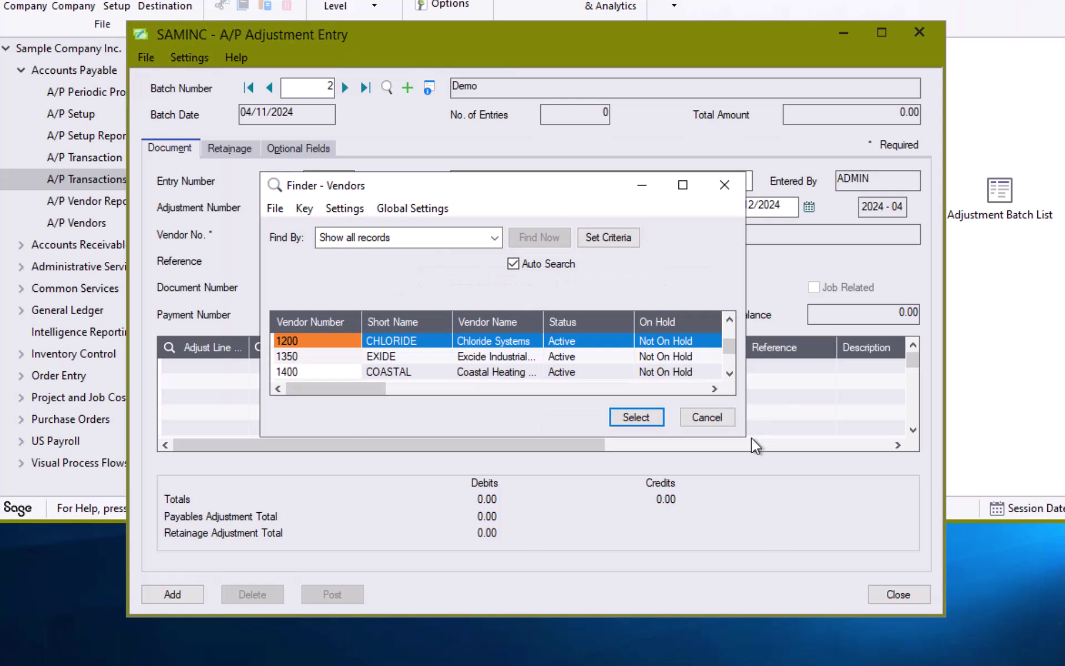
{"action": "left_click_drag", "start_coordinate": [751, 438], "coordinate": [996, 641]}
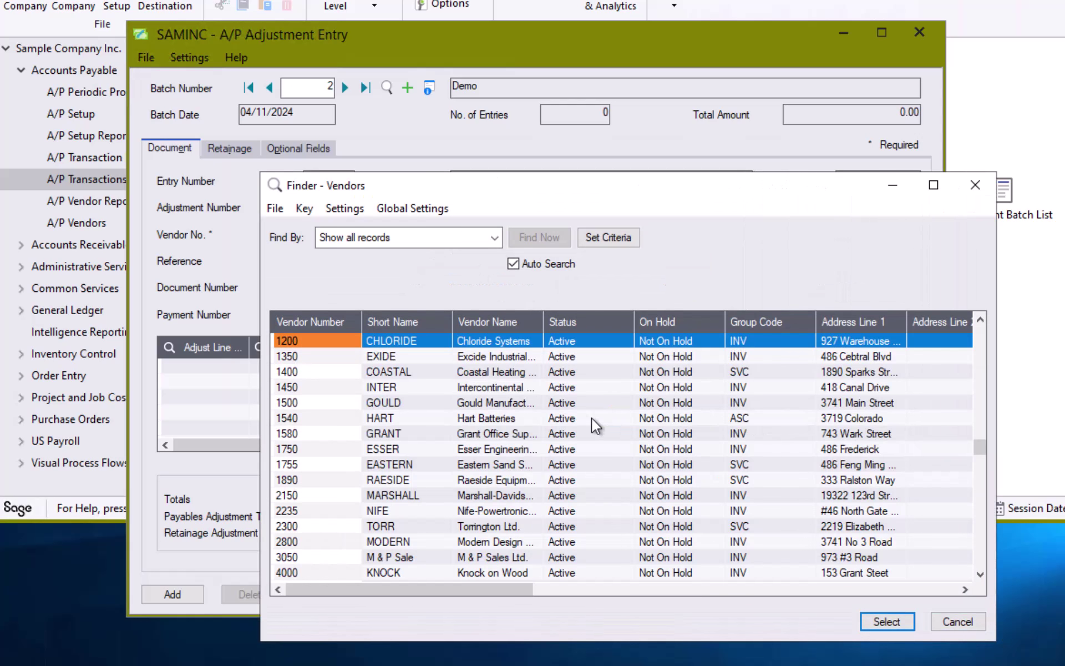
{"action": "double_click", "coordinate": [334, 387]}
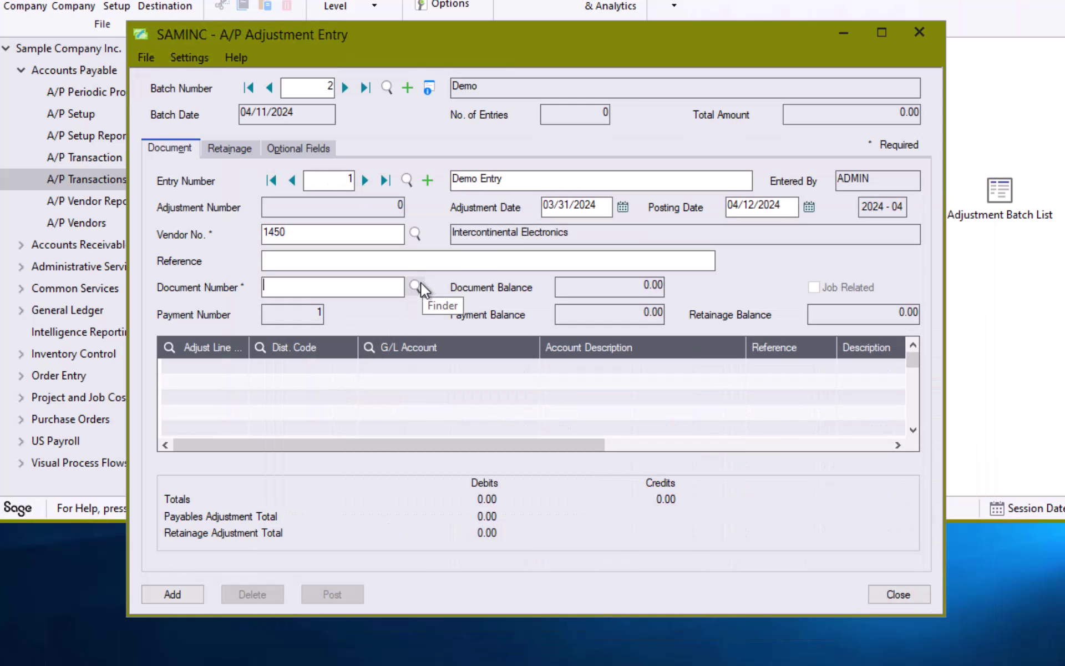
{"action": "left_click", "coordinate": [416, 286]}
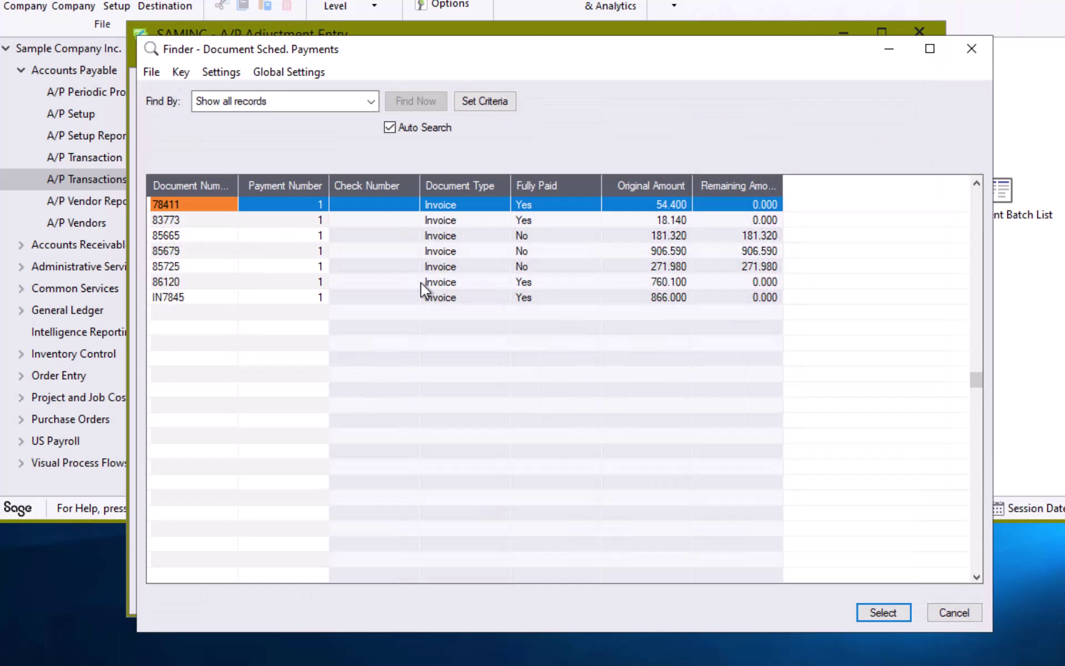
{"action": "left_click", "coordinate": [202, 298]}
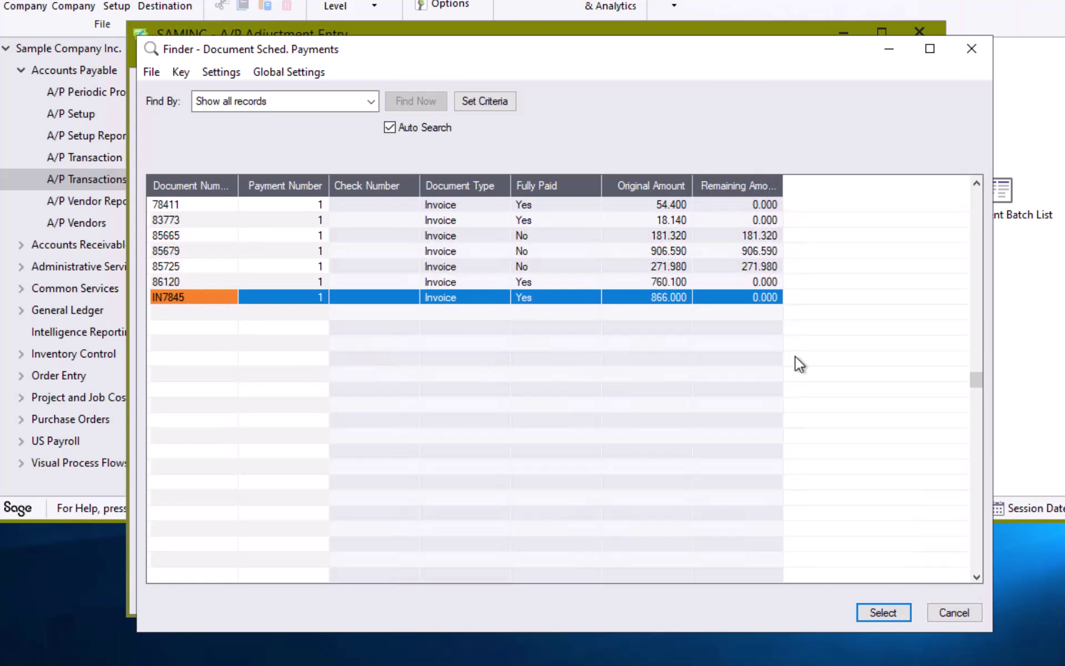
{"action": "left_click_drag", "start_coordinate": [784, 180], "coordinate": [825, 175]}
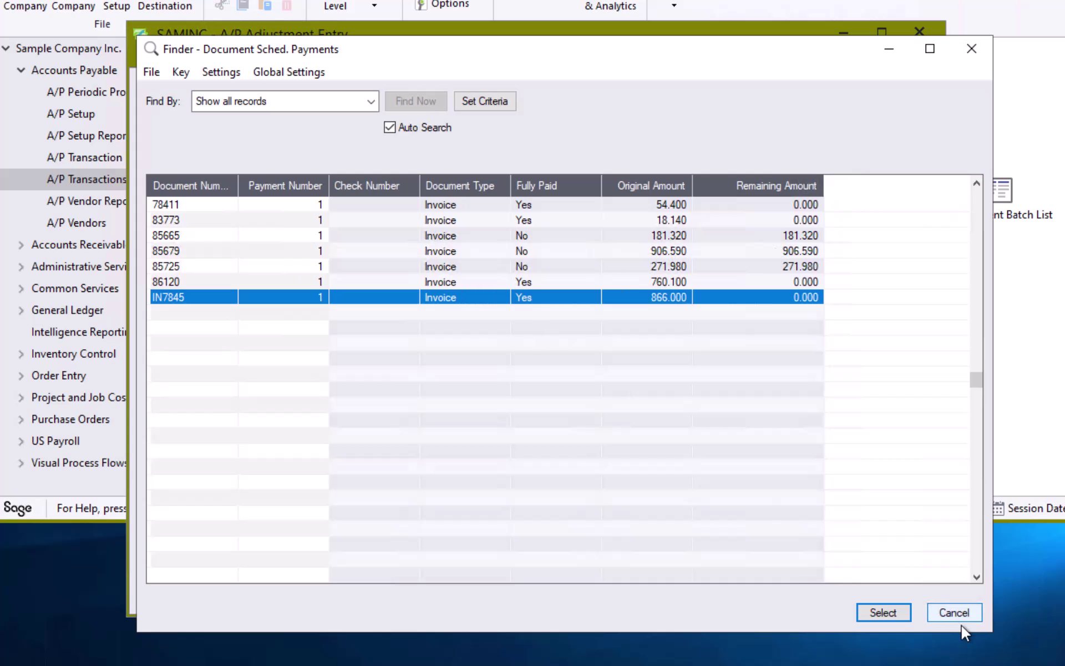
- Confirm invoice IN7845 and start detail line 1 from its 6680-100 distribution line
{"action": "left_click", "coordinate": [904, 614]}
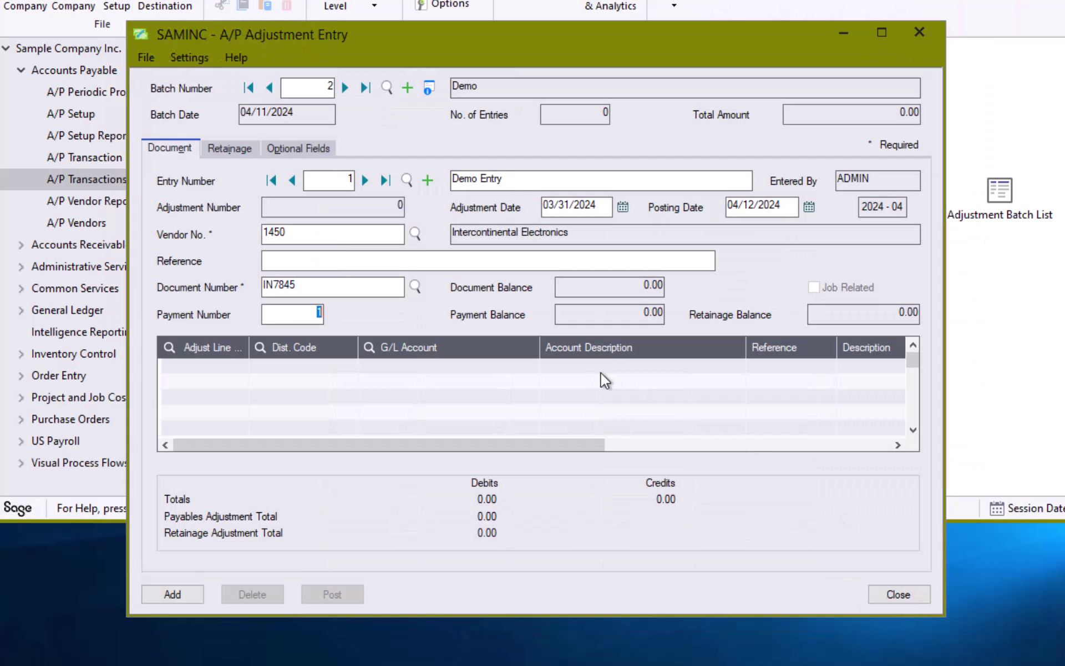
{"action": "left_click", "coordinate": [308, 362]}
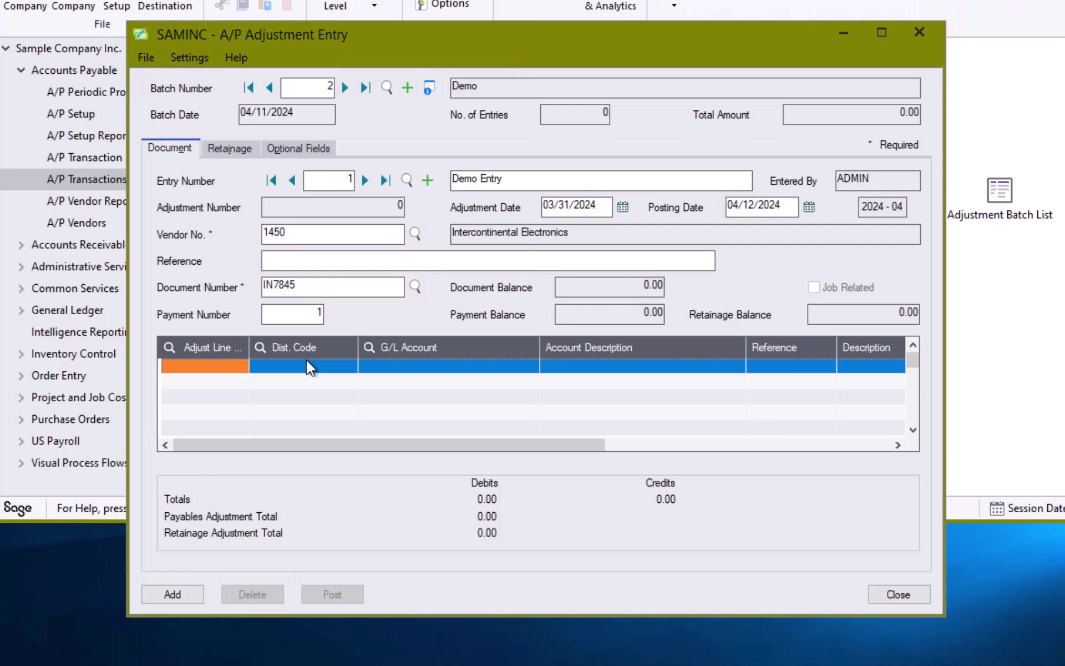
{"action": "key", "text": "F5"}
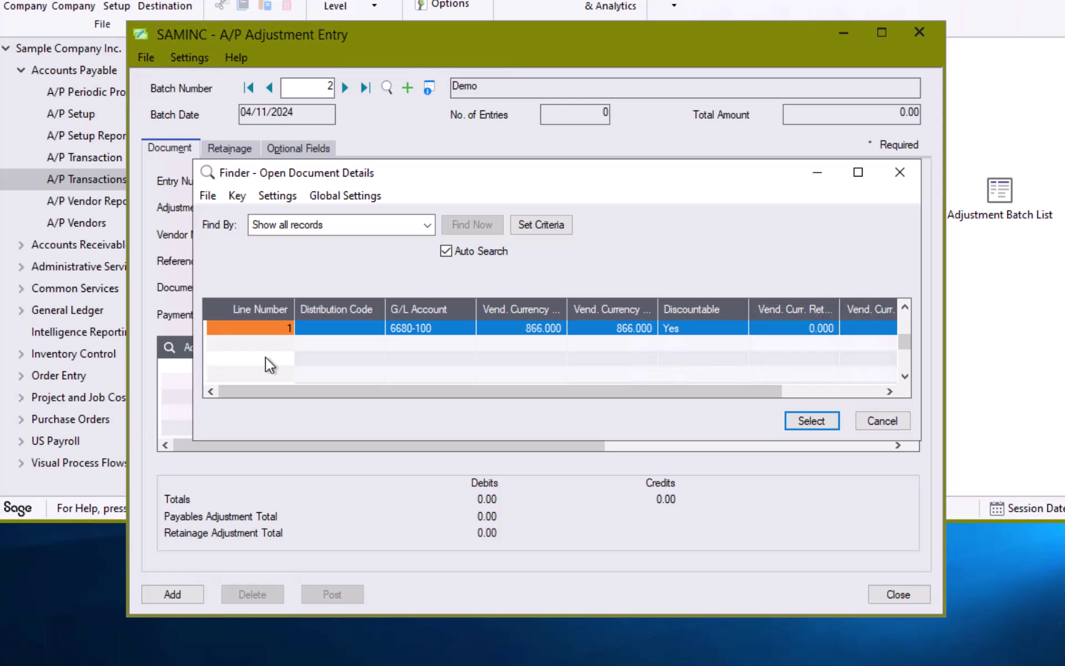
{"action": "left_click", "coordinate": [465, 332]}
{"action": "left_click", "coordinate": [801, 422]}
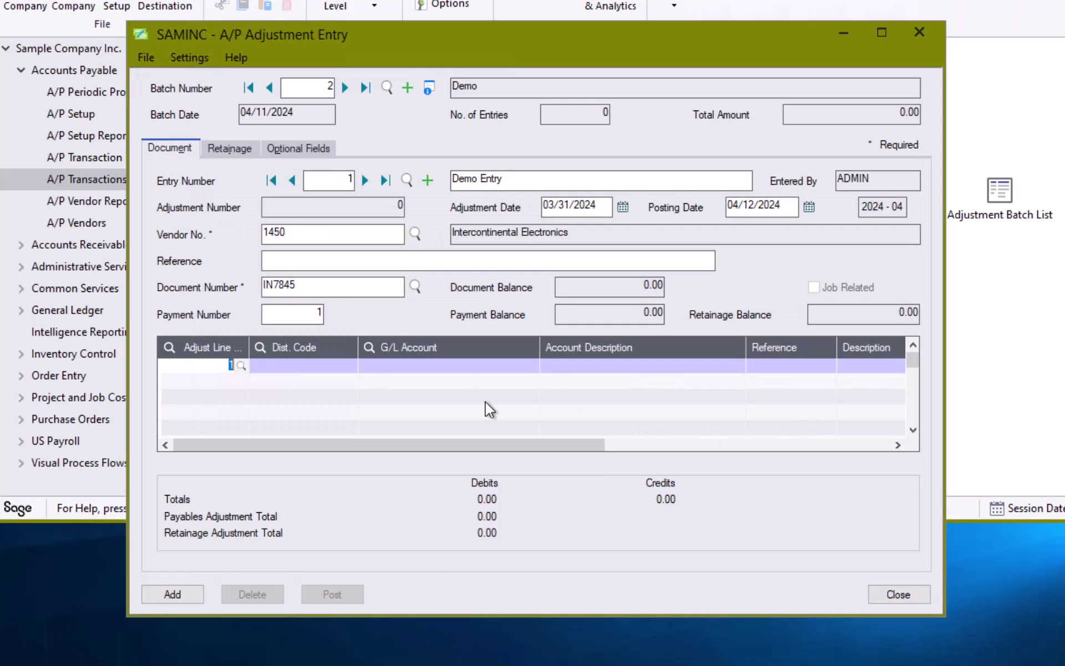
{"action": "key", "text": "Tab"}
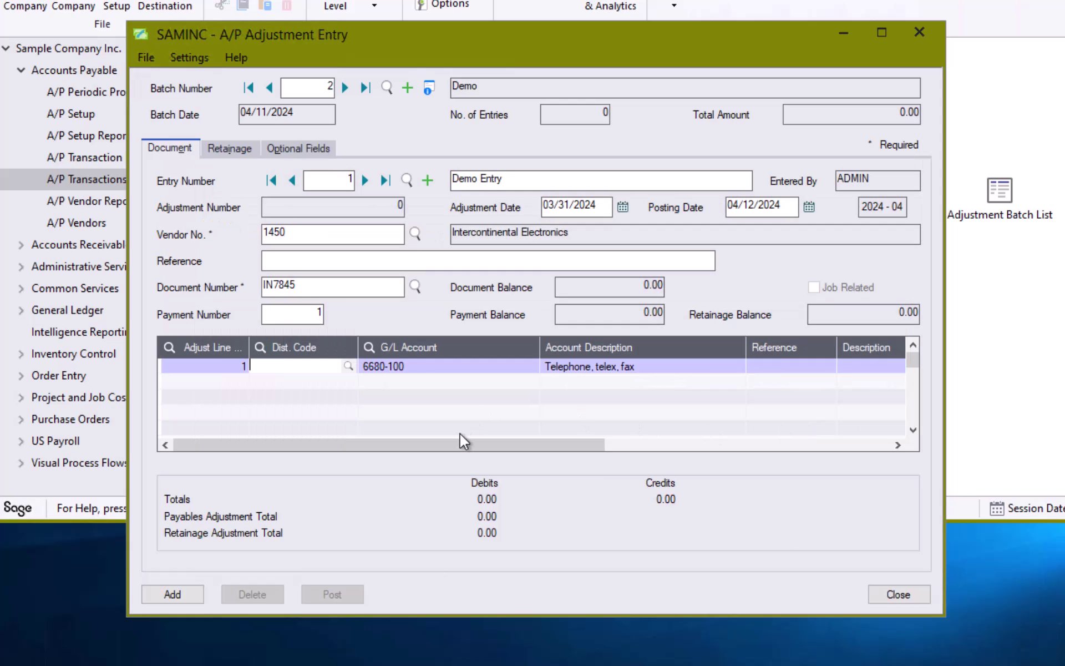
- Widen the entry window and advance along line 1 to the Credit column
{"action": "left_click_drag", "start_coordinate": [454, 445], "coordinate": [669, 452]}
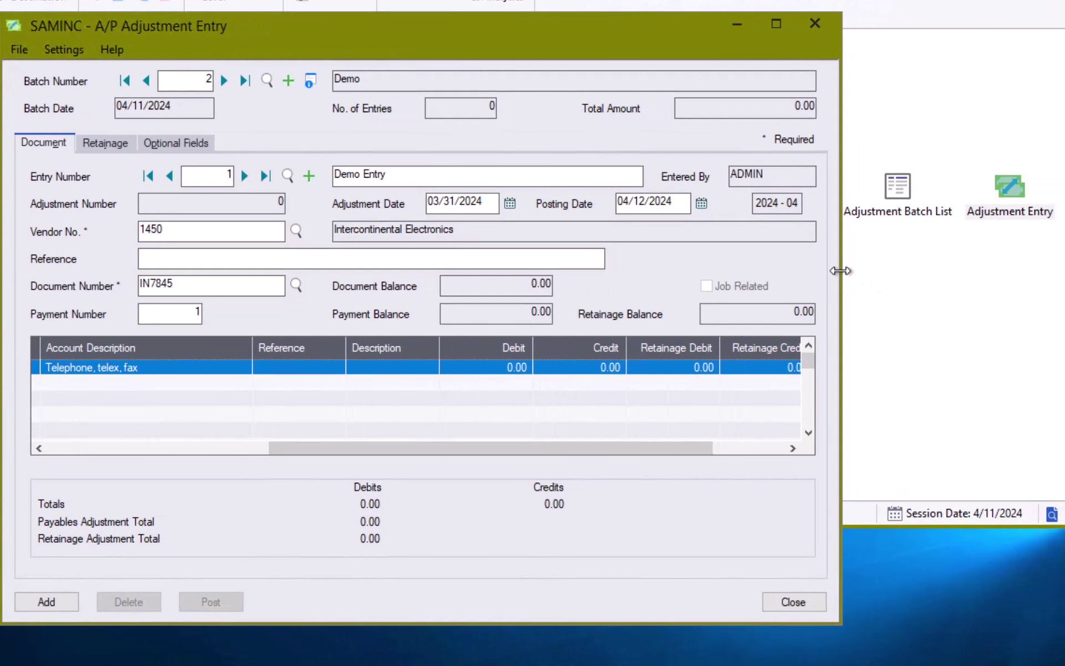
{"action": "left_click_drag", "start_coordinate": [841, 270], "coordinate": [1048, 278]}
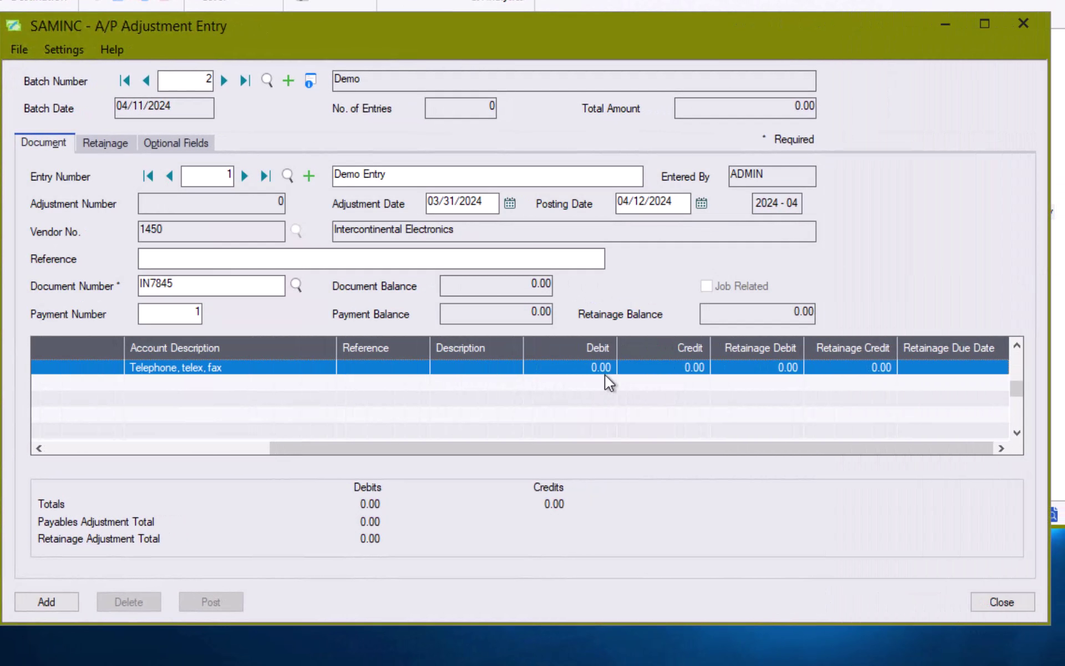
{"action": "left_click_drag", "start_coordinate": [548, 449], "coordinate": [281, 450]}
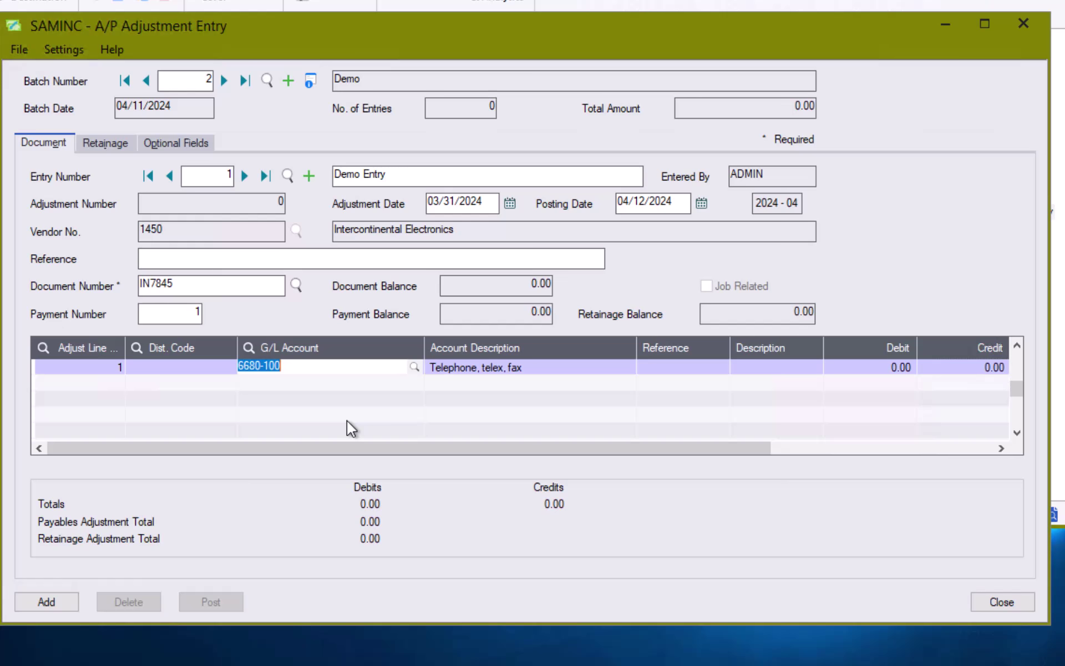
{"action": "key", "text": "Tab"}
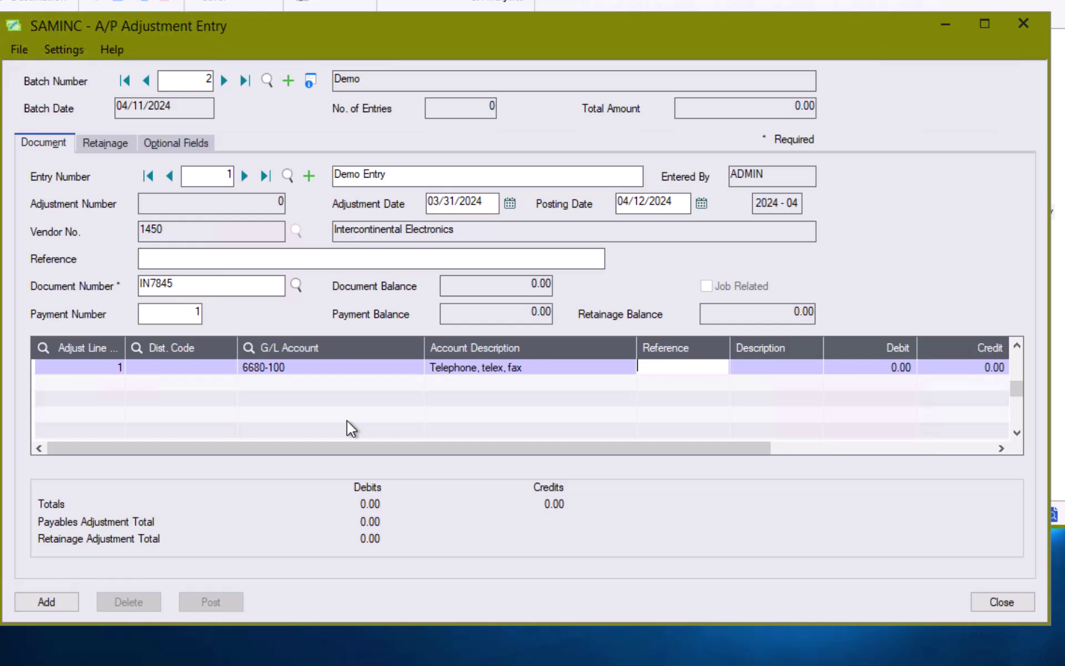
{"action": "key", "text": "Tab"}
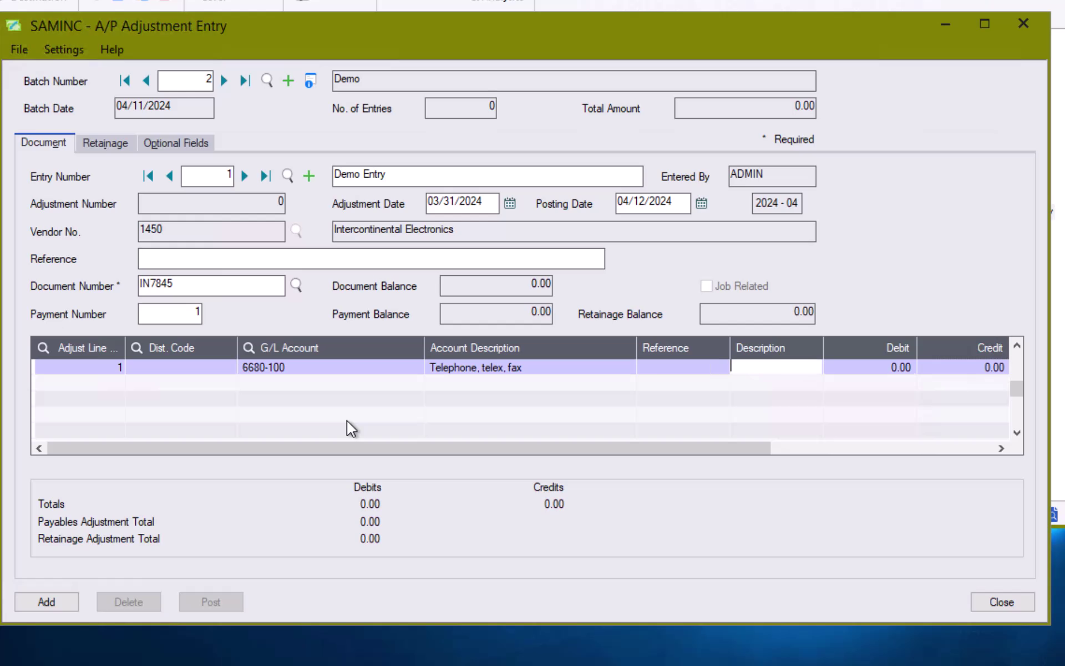
{"action": "key", "text": "Tab"}
{"action": "key", "text": "Tab"}
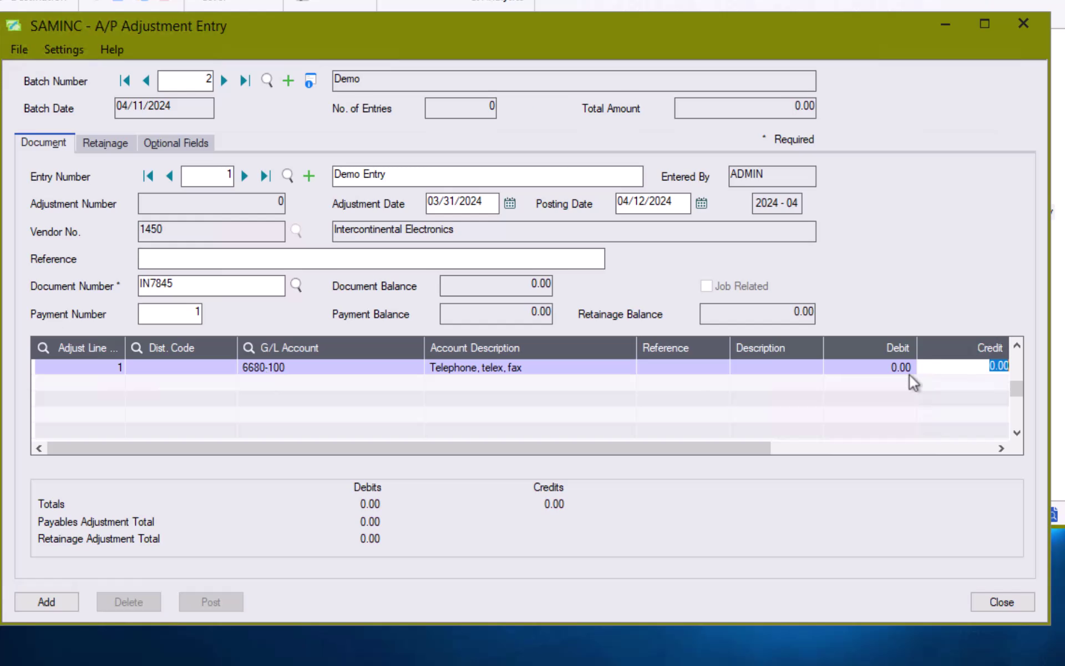
- Credit 866.00 to account 6680-100 on line 1 and start a new line
{"action": "type", "text": "688"}
{"action": "key", "text": "Tab"}
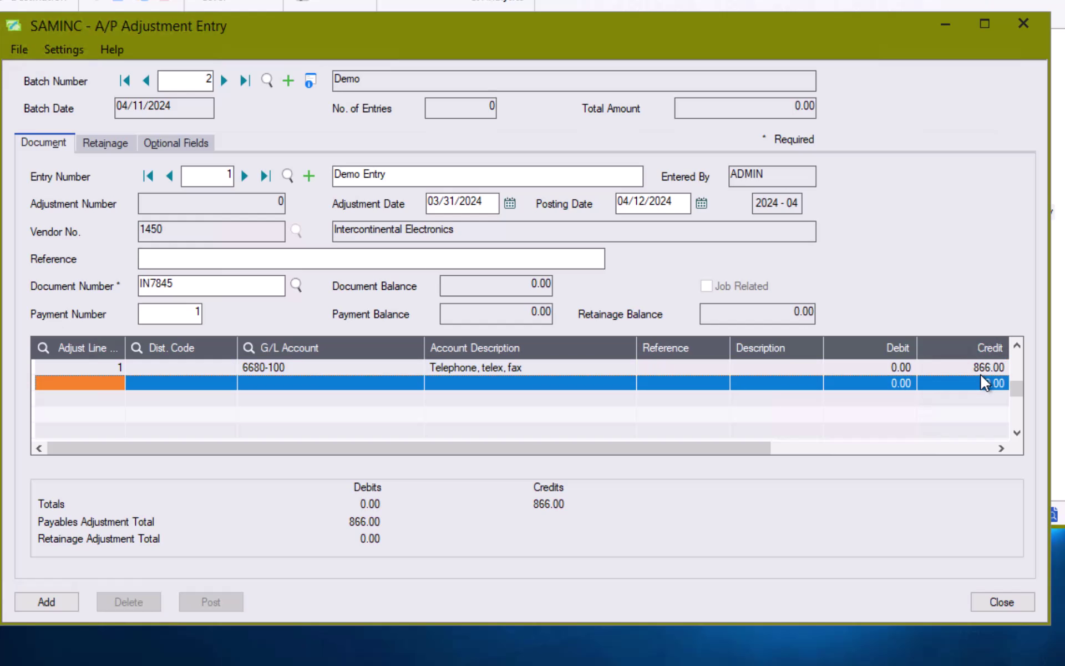
{"action": "key", "text": "Tab"}
{"action": "key", "text": "Tab"}
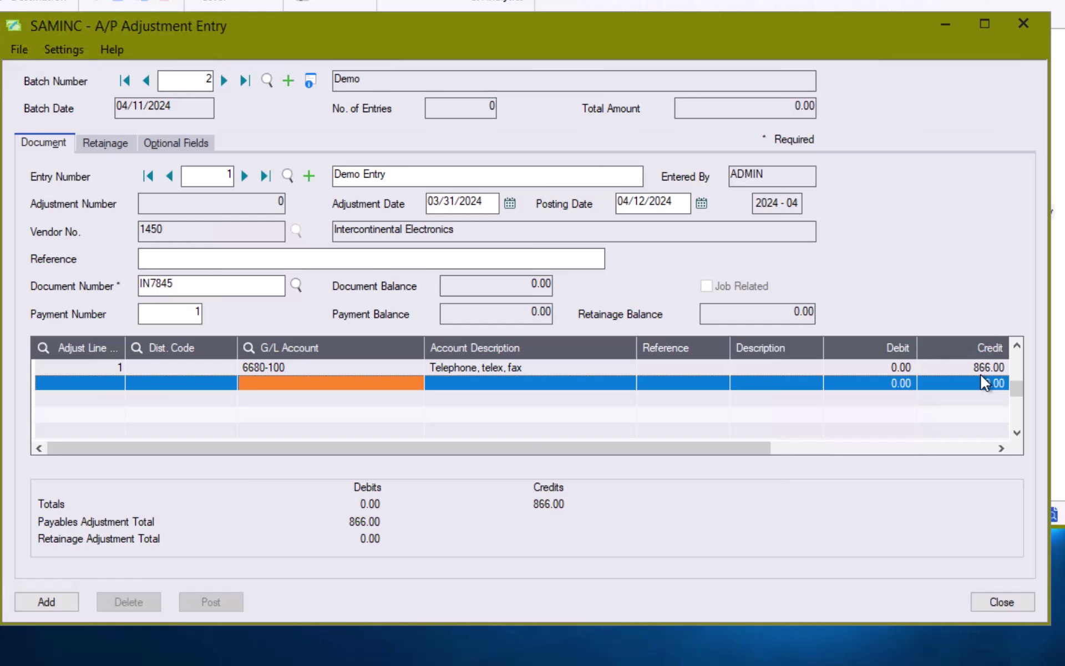
- Add line 2 on account 6680-200 with an 866.00 debit, balancing the entry
{"action": "type", "text": "6680"}
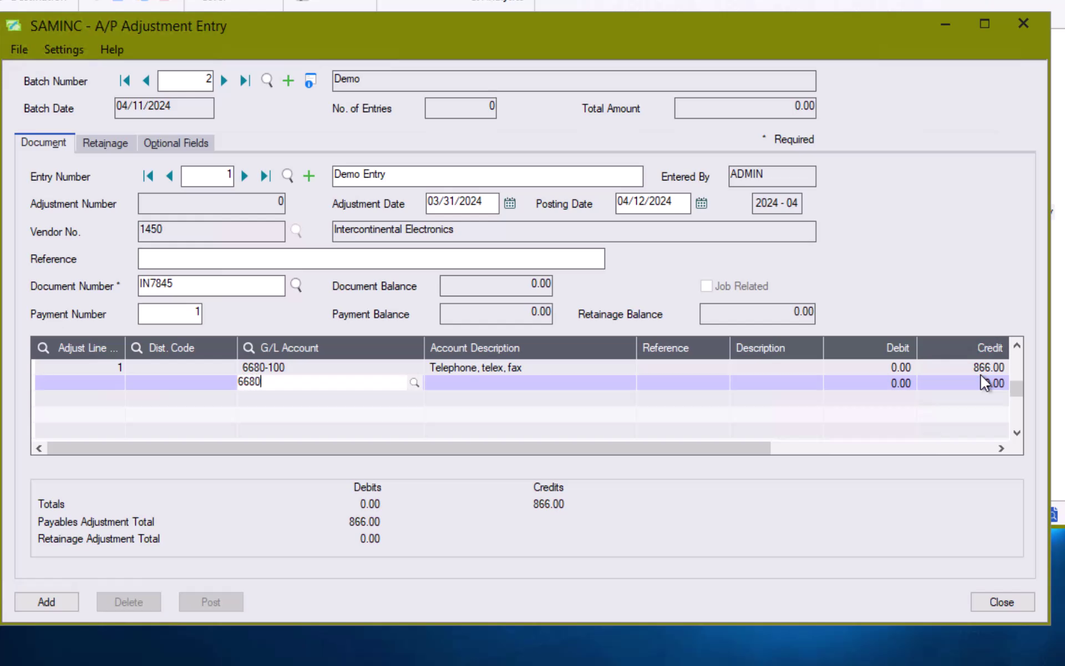
{"action": "type", "text": "-200"}
{"action": "key", "text": "Tab"}
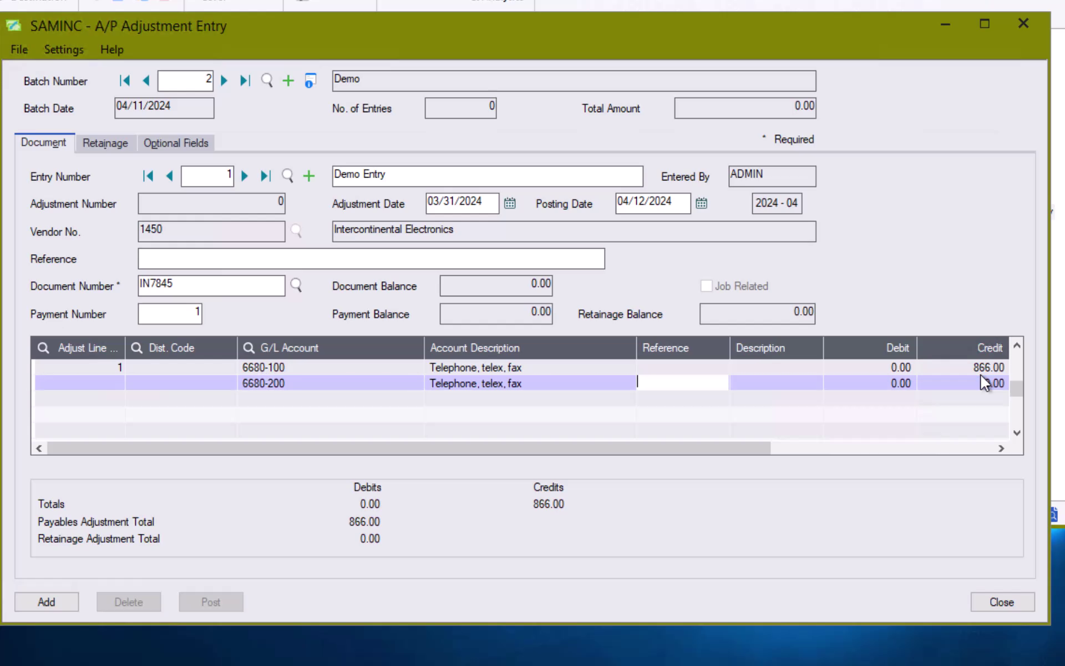
{"action": "key", "text": "Tab"}
{"action": "key", "text": "Tab"}
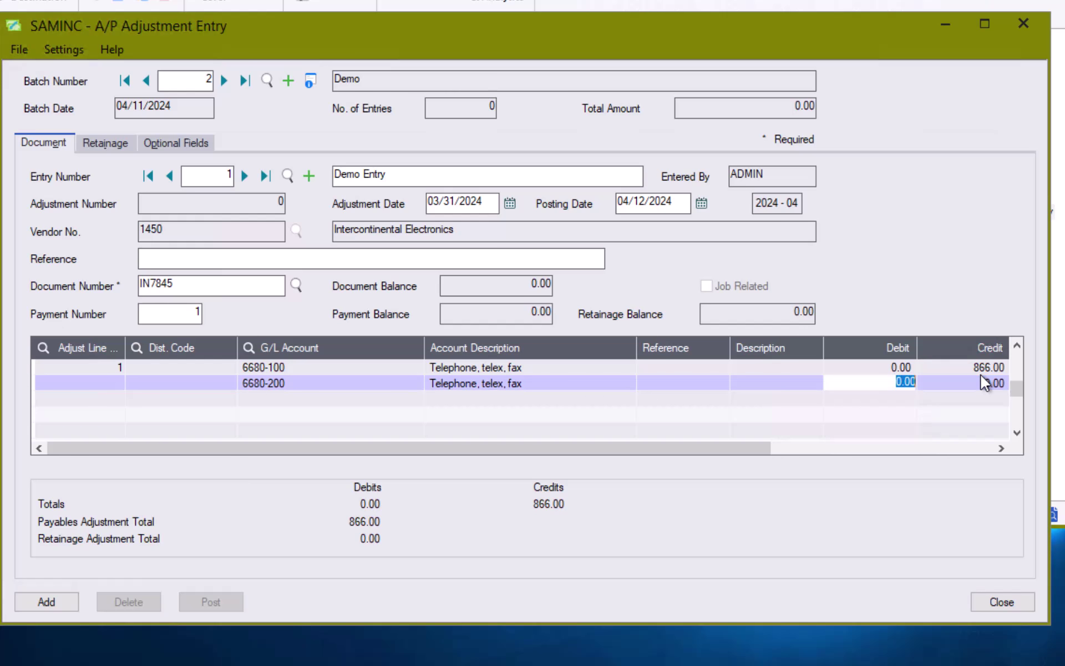
{"action": "type", "text": "866"}
{"action": "key", "text": "Up"}
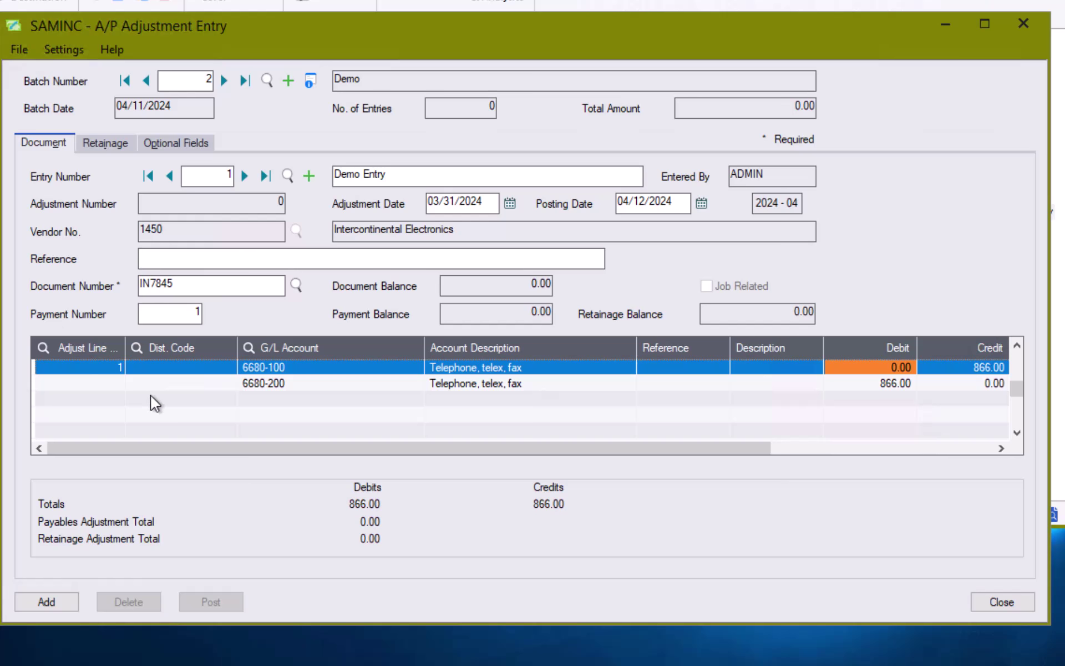
{"action": "mouse_move", "coordinate": [161, 447]}
{"action": "left_mouse_down"}
{"action": "mouse_move", "coordinate": [183, 452]}
{"action": "mouse_move", "coordinate": [150, 455]}
{"action": "left_mouse_up"}
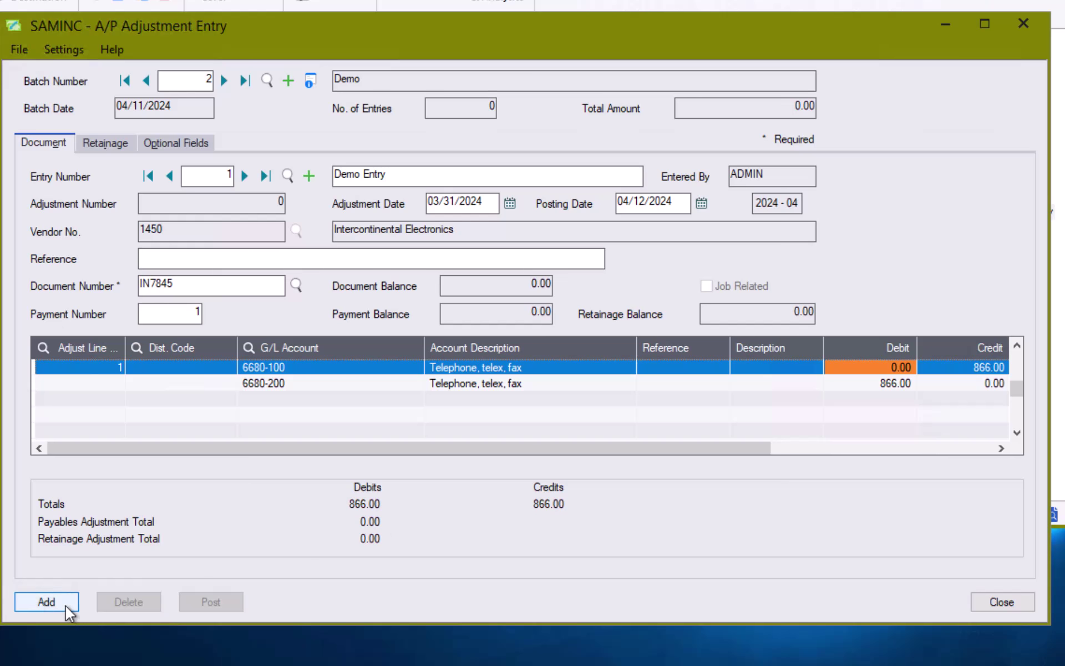
- Add entry 1, then set up entry 2 for vendor 1350 against credit note CN135100
{"action": "left_click", "coordinate": [47, 602]}
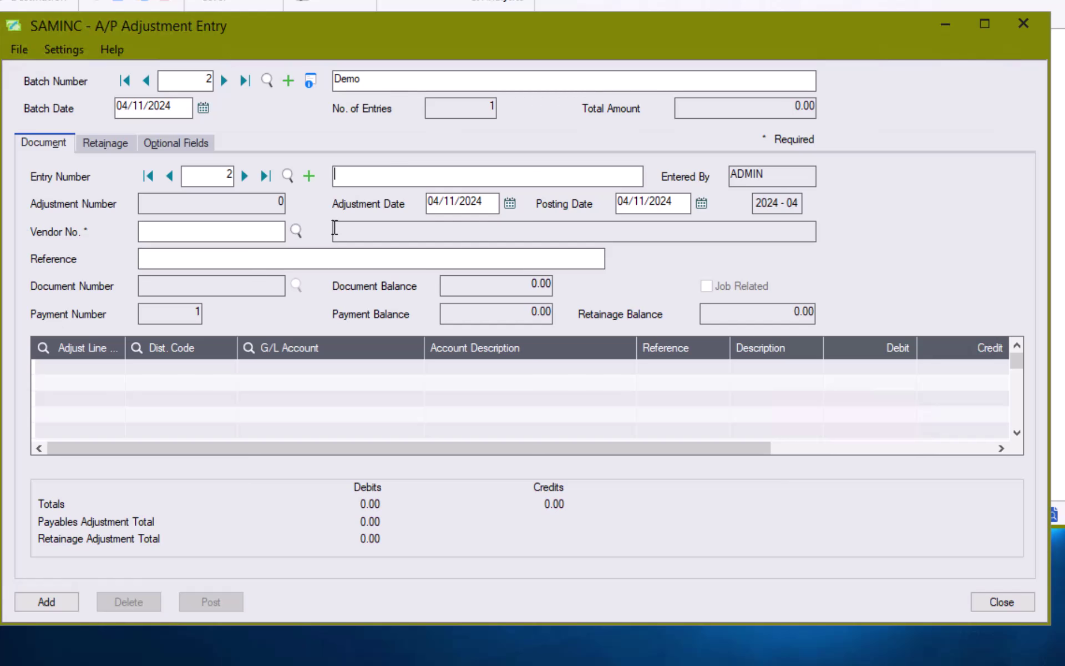
{"action": "left_click", "coordinate": [295, 229]}
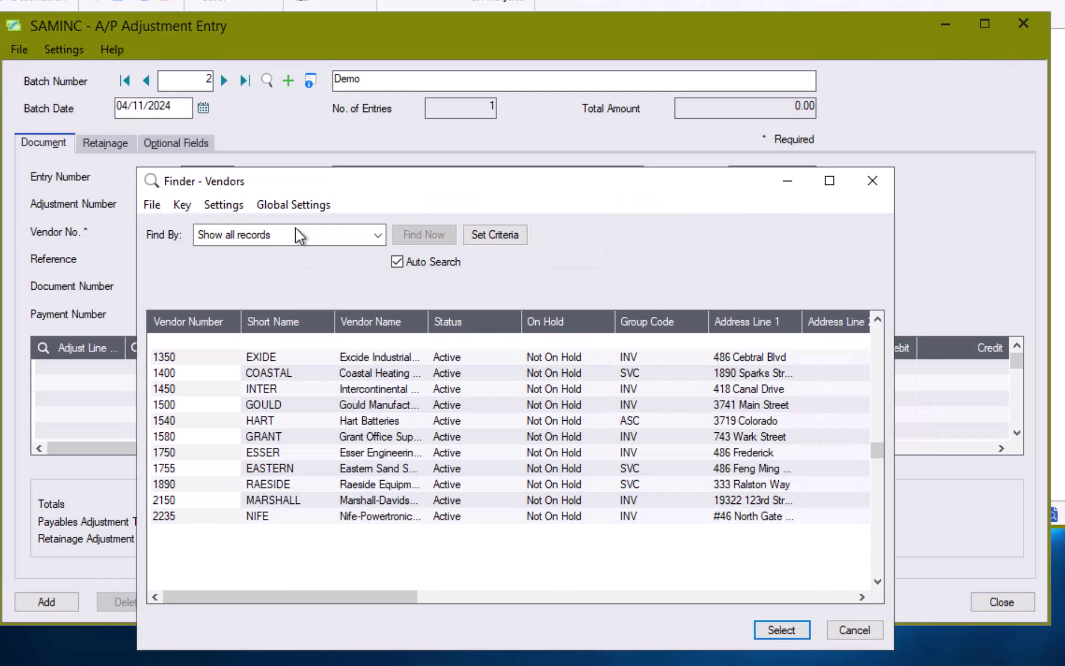
{"action": "double_click", "coordinate": [400, 357]}
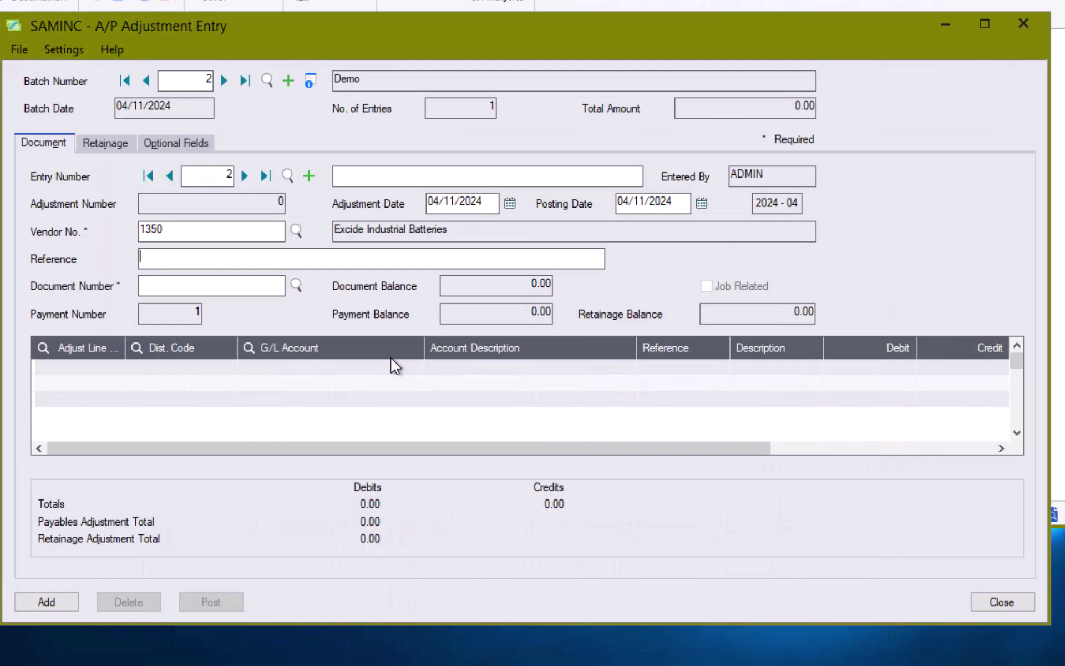
{"action": "left_click", "coordinate": [295, 285]}
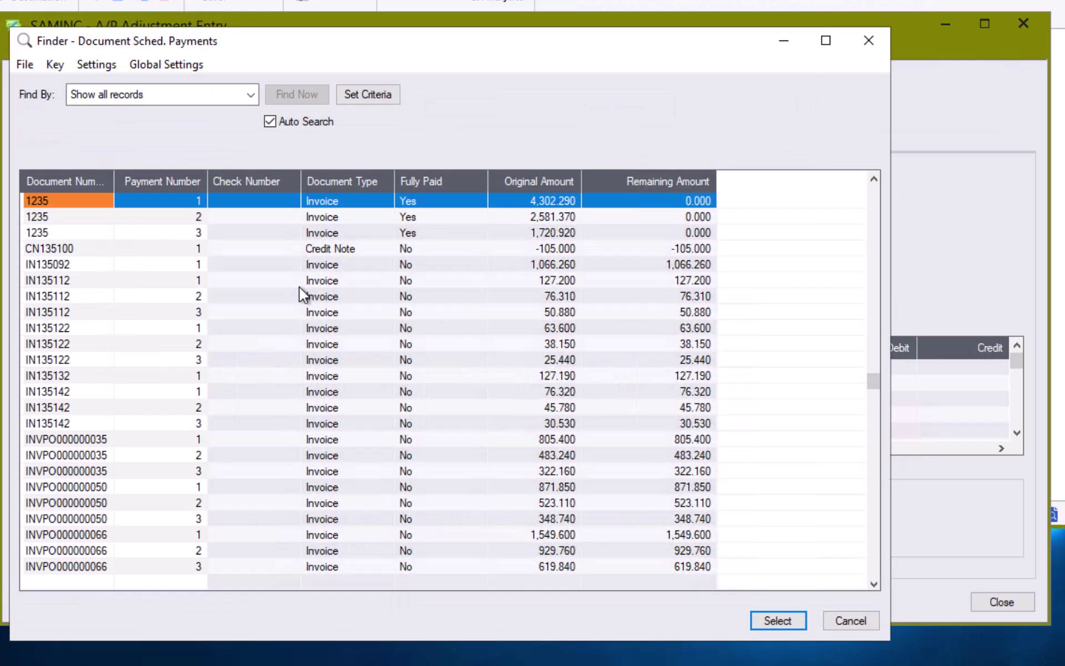
{"action": "left_click", "coordinate": [81, 249]}
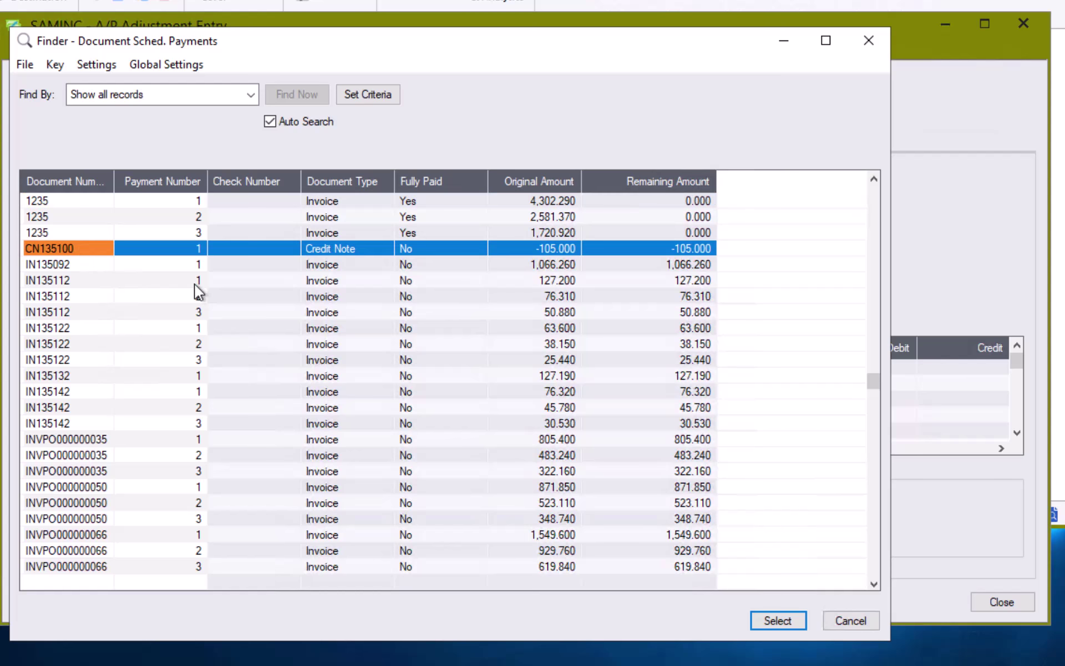
{"action": "double_click", "coordinate": [331, 253]}
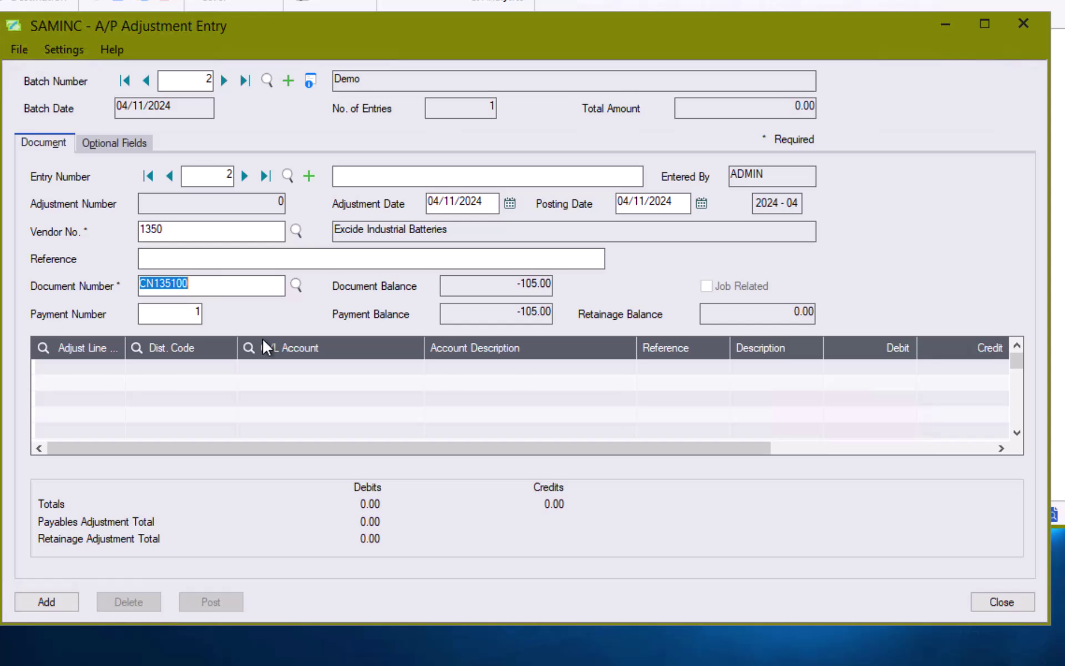
- Add detail line 1 for document line 1 with distribution OFFSUP and account 6500
{"action": "left_click", "coordinate": [104, 370]}
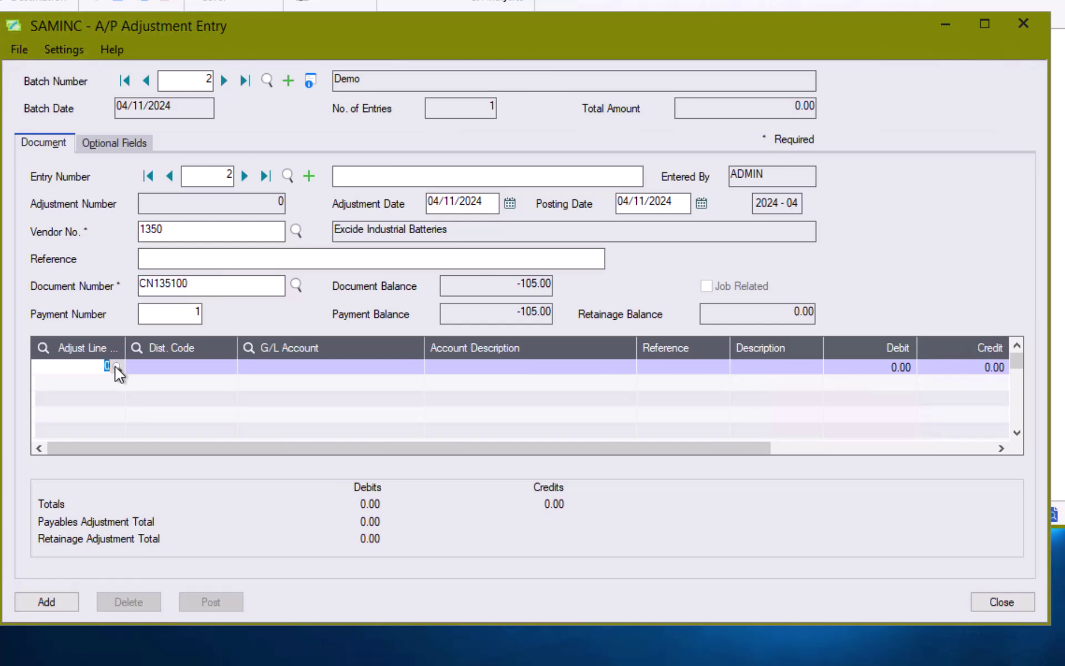
{"action": "left_click", "coordinate": [116, 367]}
{"action": "double_click", "coordinate": [211, 330]}
{"action": "key", "text": "Tab"}
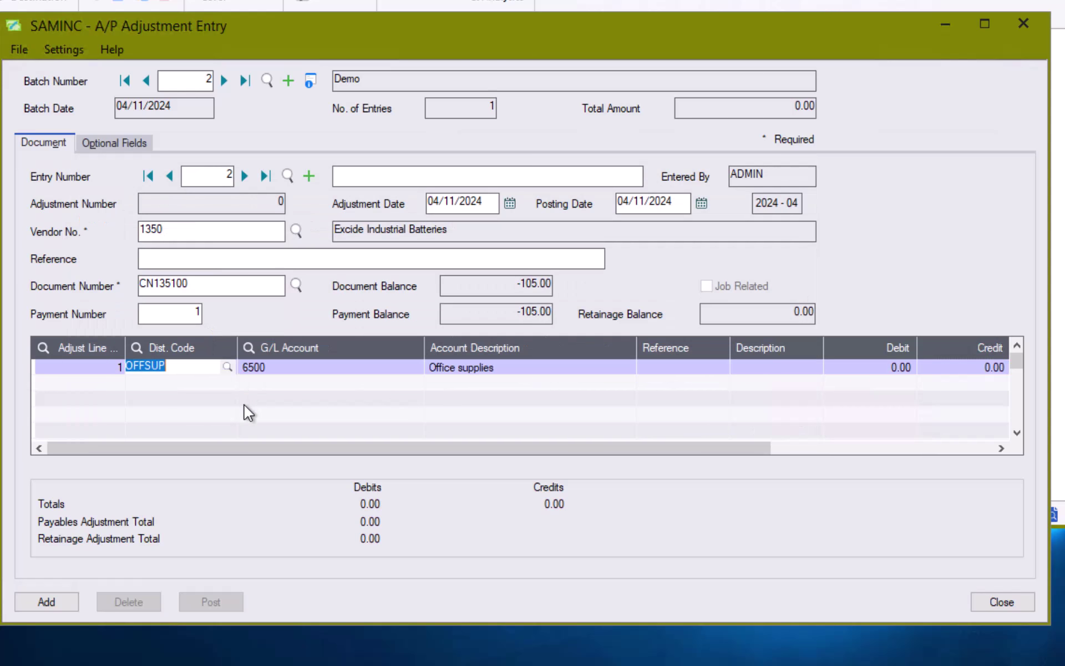
{"action": "key", "text": "Tab"}
{"action": "key", "text": "Tab"}
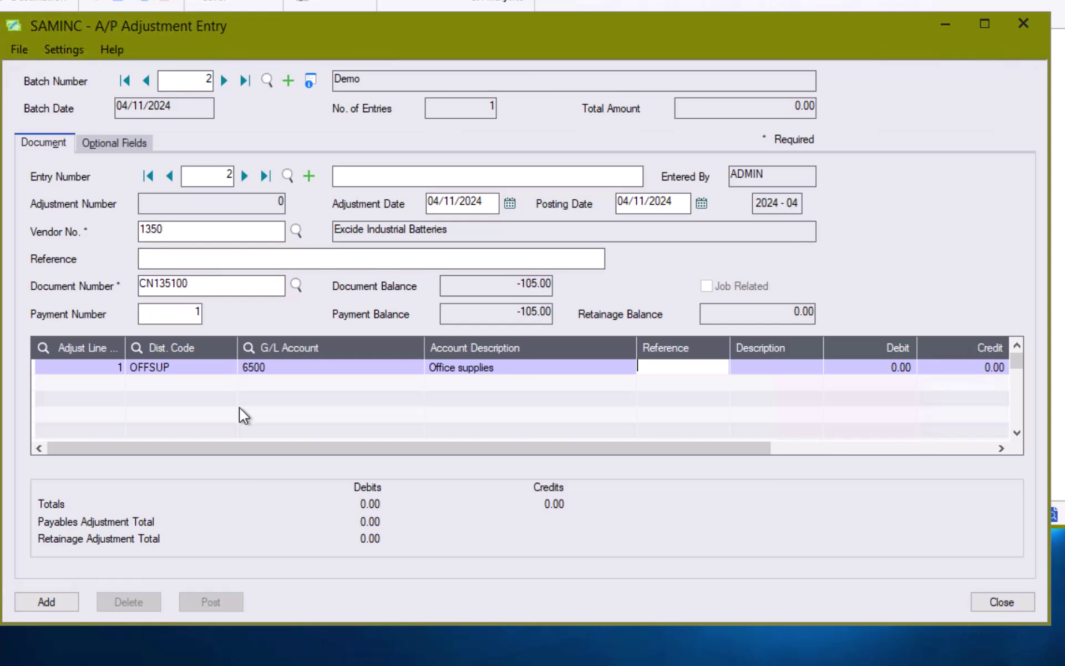
{"action": "key", "text": "Tab"}
{"action": "key", "text": "Tab"}
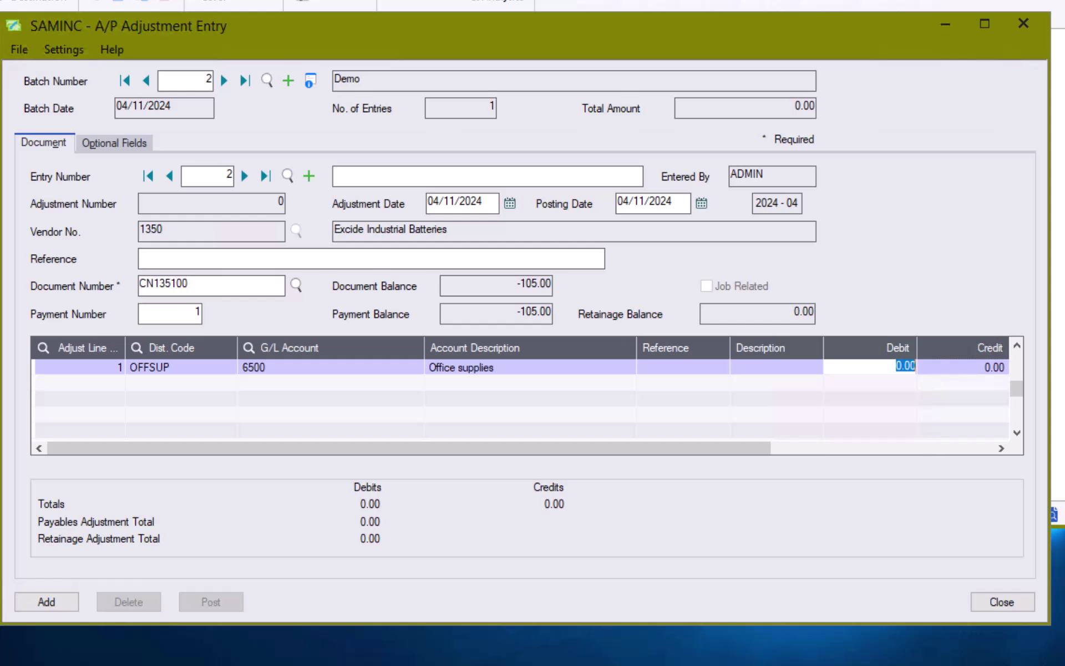
- Enter a 50.00 debit on the OFFSUP line for account 6500, removing the blank extra line
{"action": "double_click", "coordinate": [871, 365]}
{"action": "type", "text": "50"}
{"action": "key", "text": "Insert"}
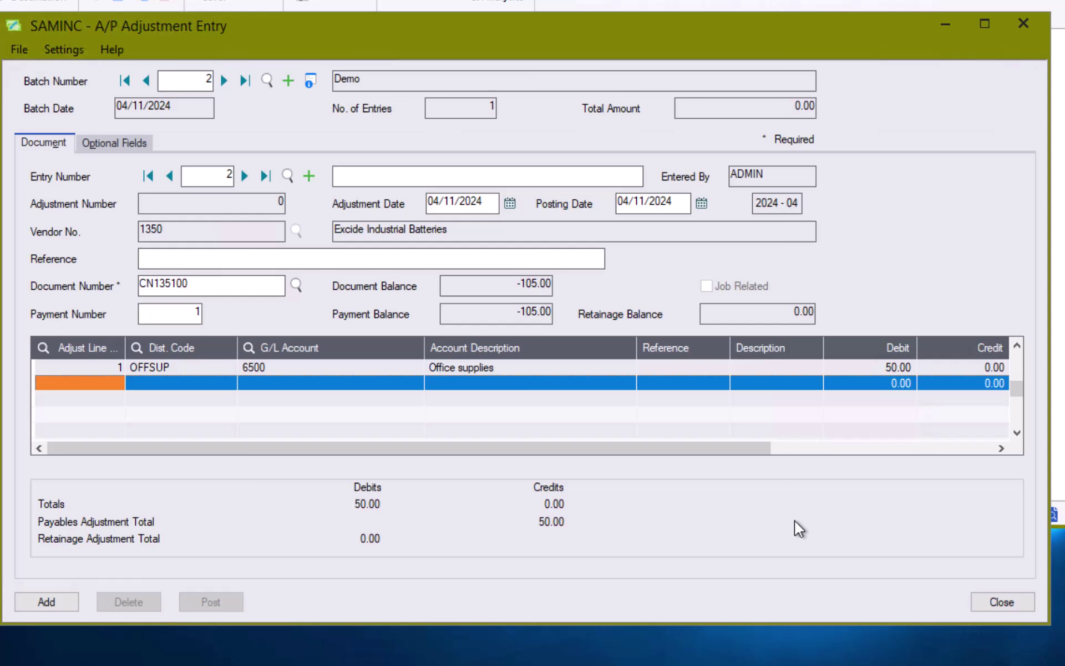
{"action": "left_click", "coordinate": [327, 372]}
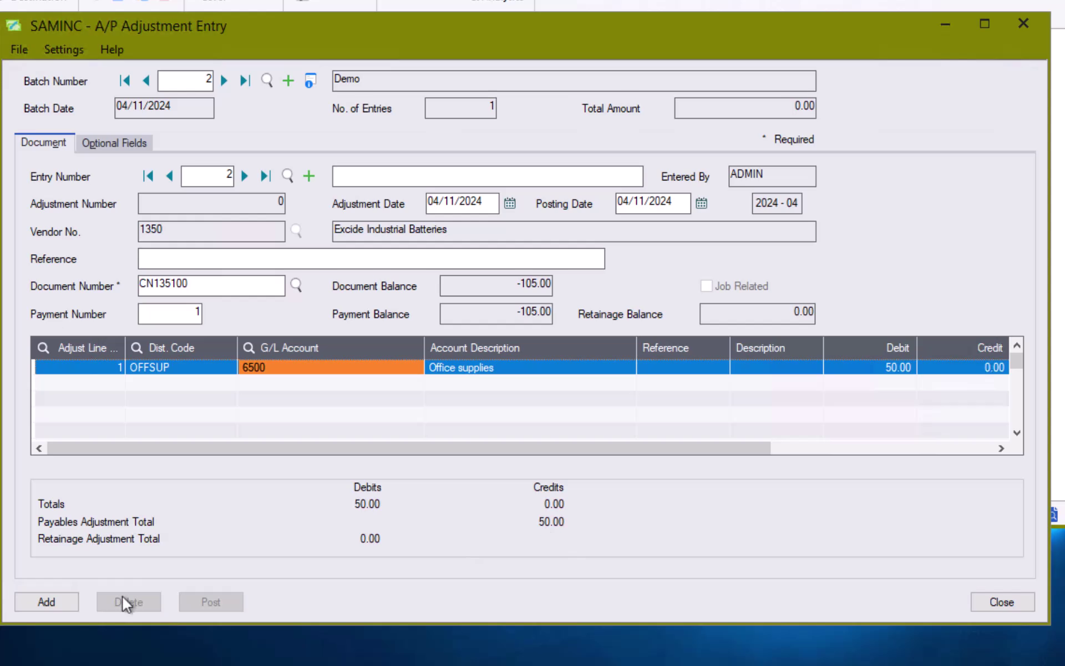
- Add the credit-note entry to batch 2, then reopen batch 2 from the Adjustment Batch List
{"action": "left_click", "coordinate": [74, 605]}
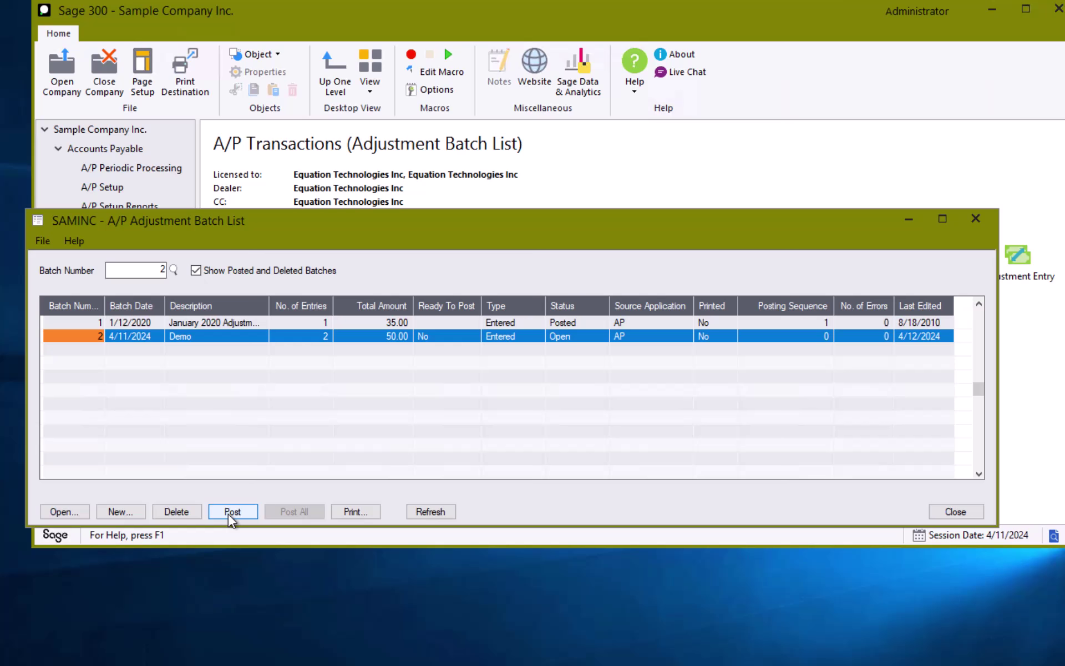
{"action": "left_click", "coordinate": [62, 511]}
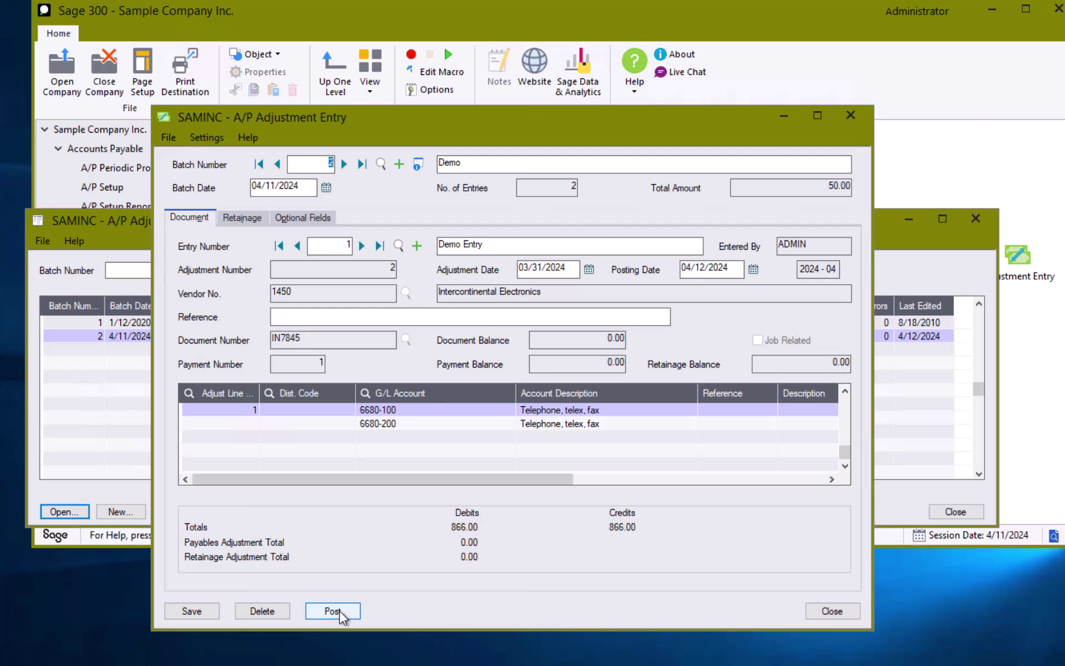
- Post batch 2 as posting sequence 2, then close the adjustment entry and batch list windows
{"action": "left_click", "coordinate": [340, 613]}
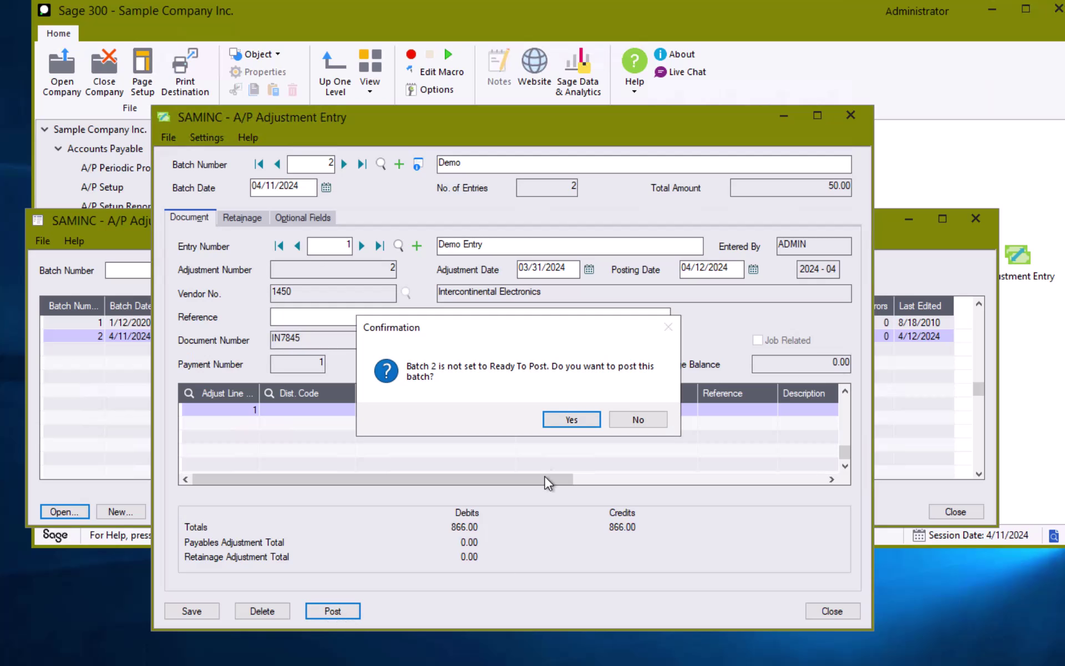
{"action": "left_click", "coordinate": [575, 423]}
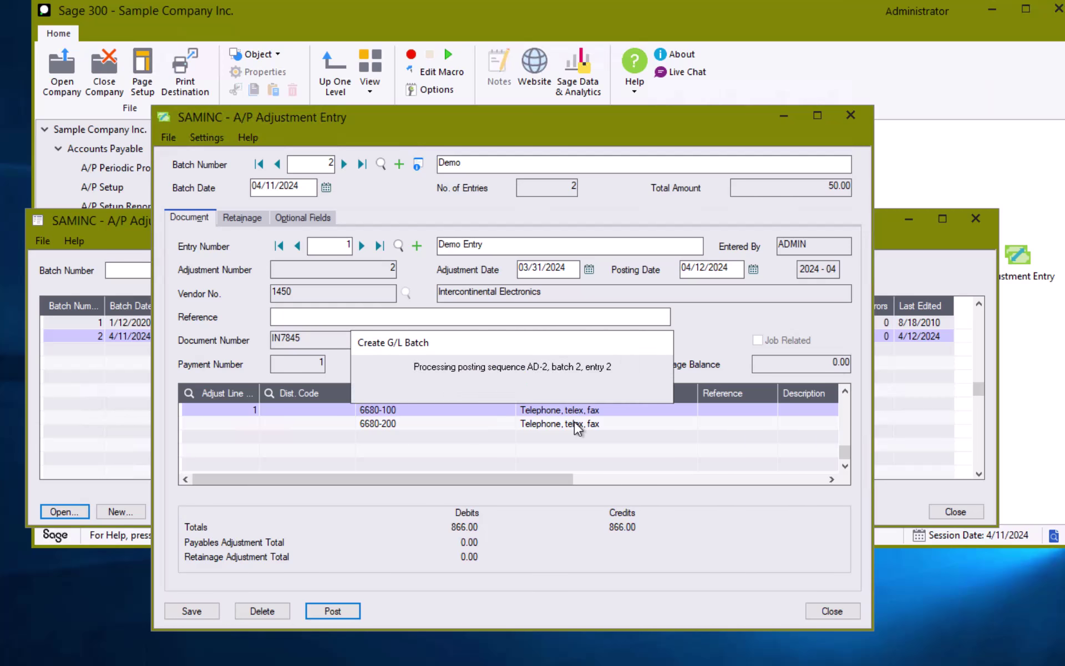
{"action": "left_click", "coordinate": [503, 405]}
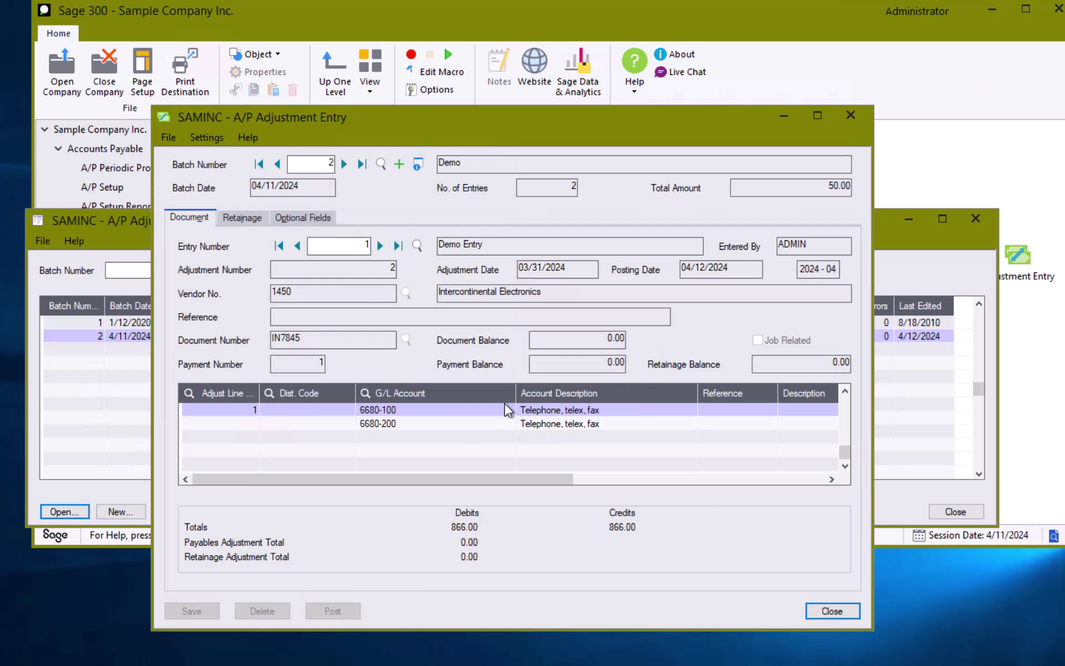
{"action": "left_click", "coordinate": [837, 612]}
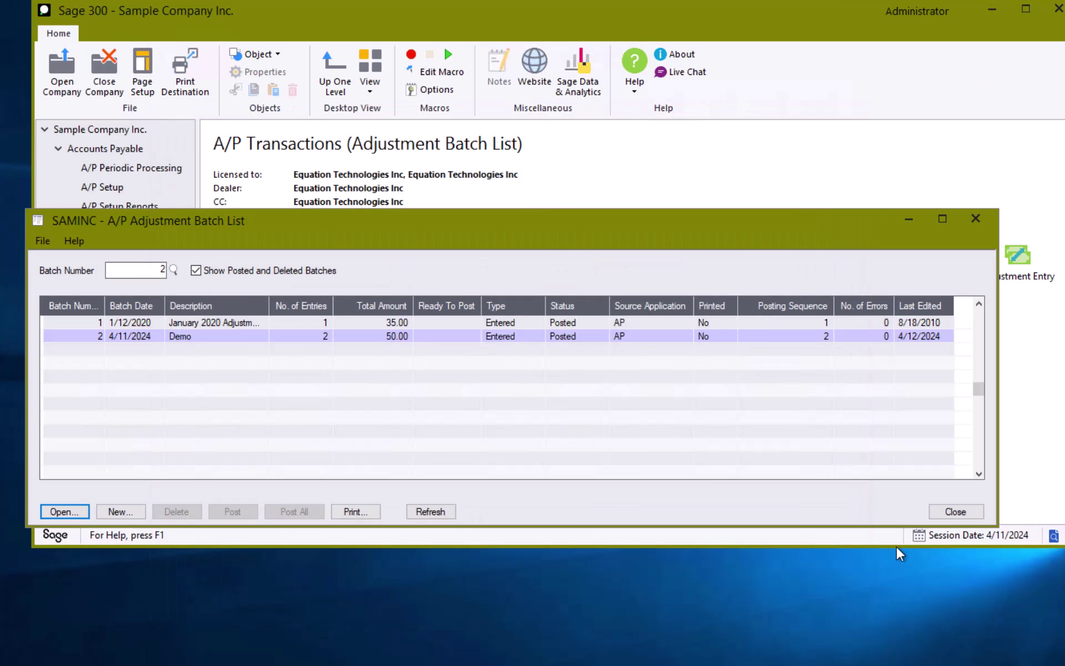
{"action": "left_click", "coordinate": [955, 512]}
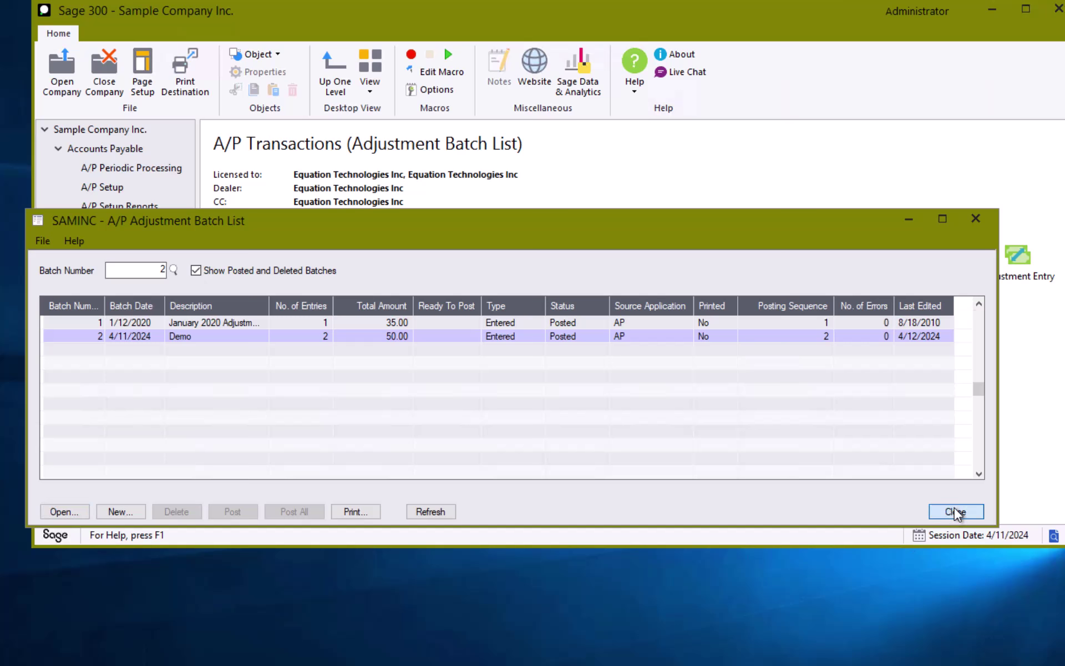